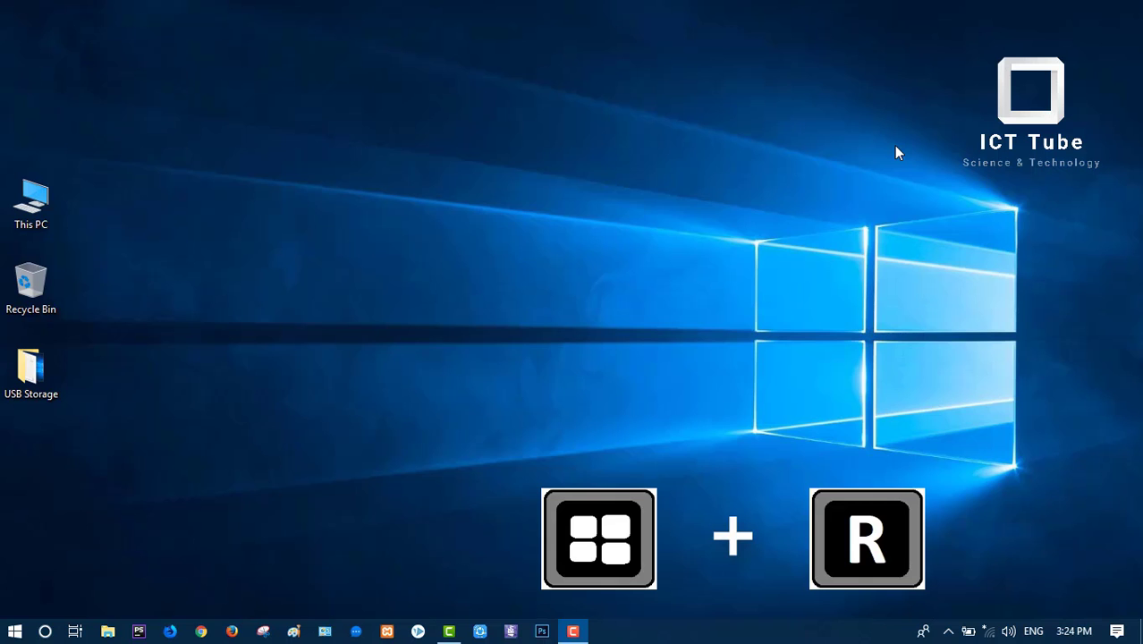
# Launch the Registry Editor by running the command regedit
pyautogui.press('super+r')
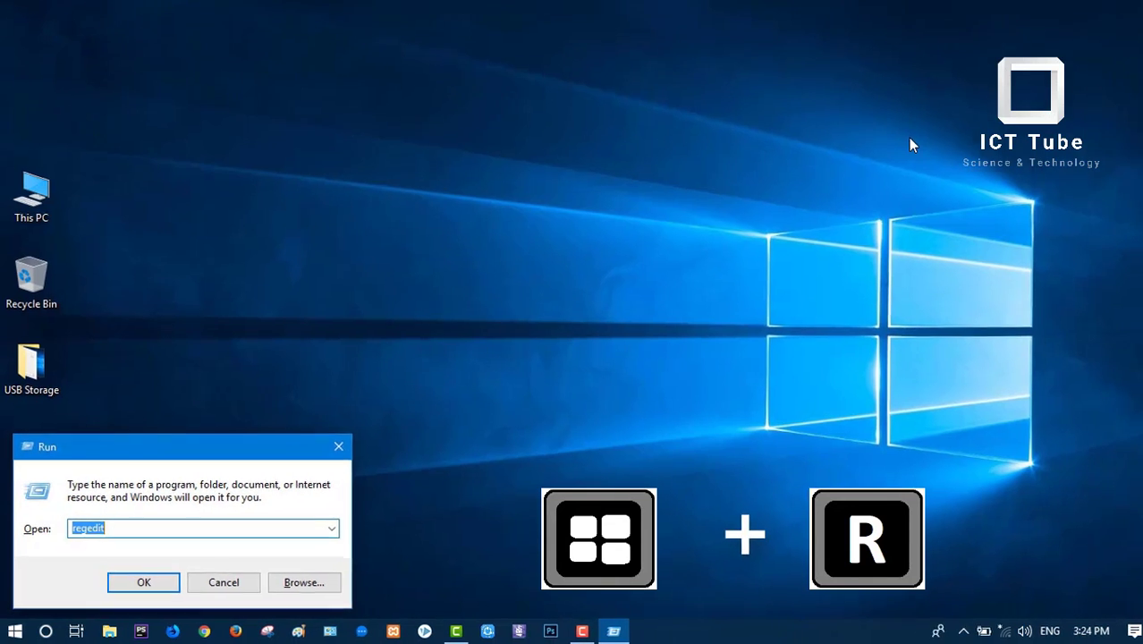
pyautogui.write('re')
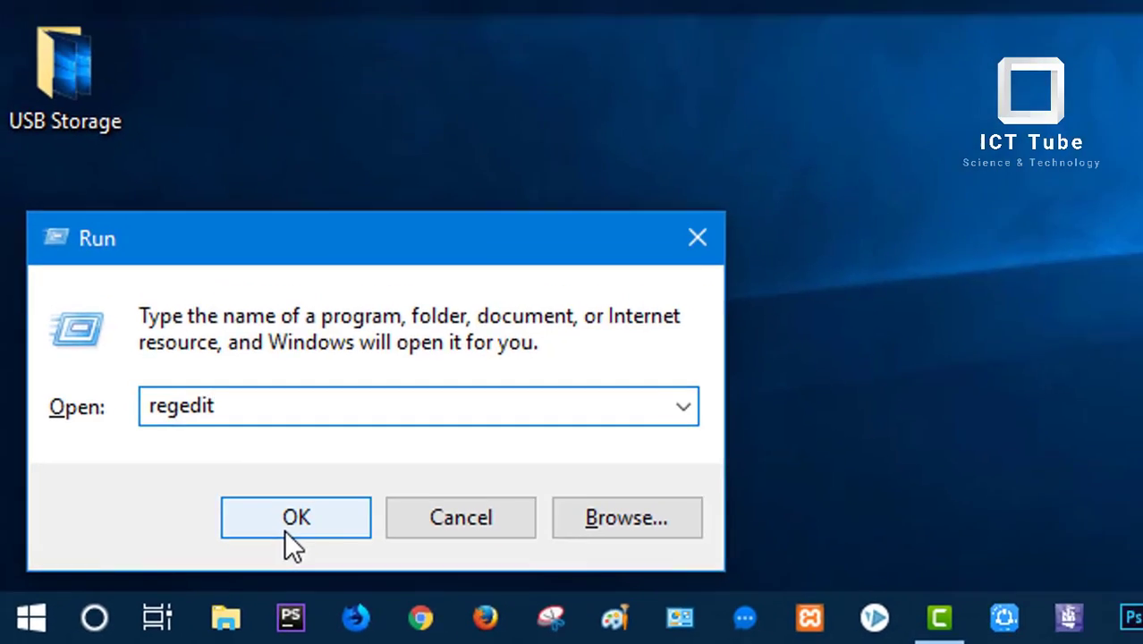
pyautogui.click(285, 529)
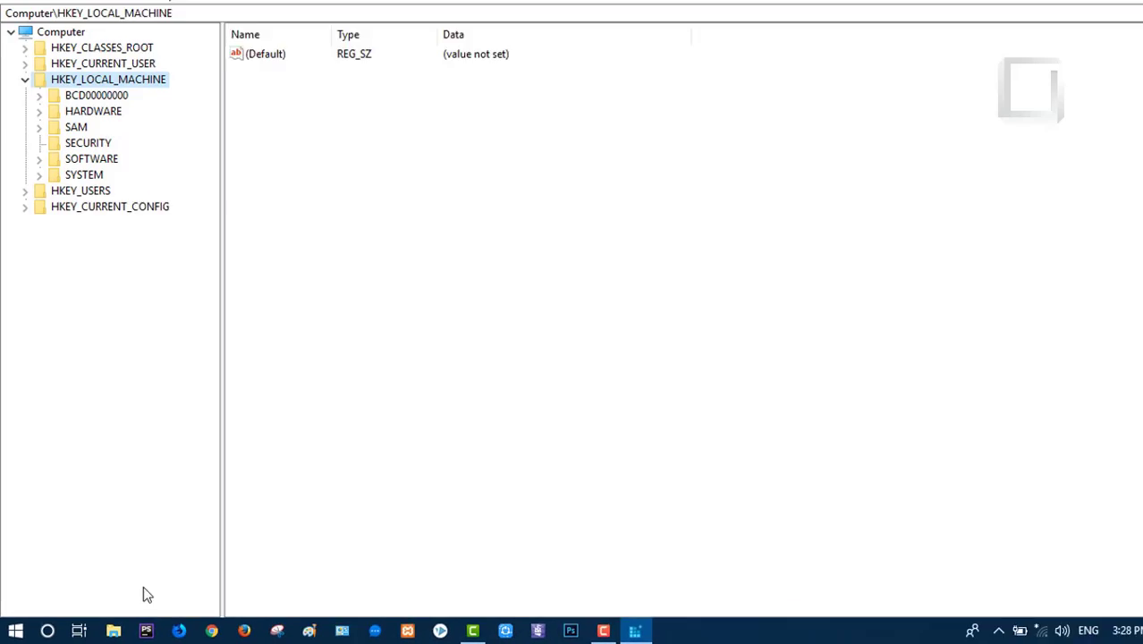
pyautogui.moveTo(255, 18); pyautogui.dragTo(421, 107)
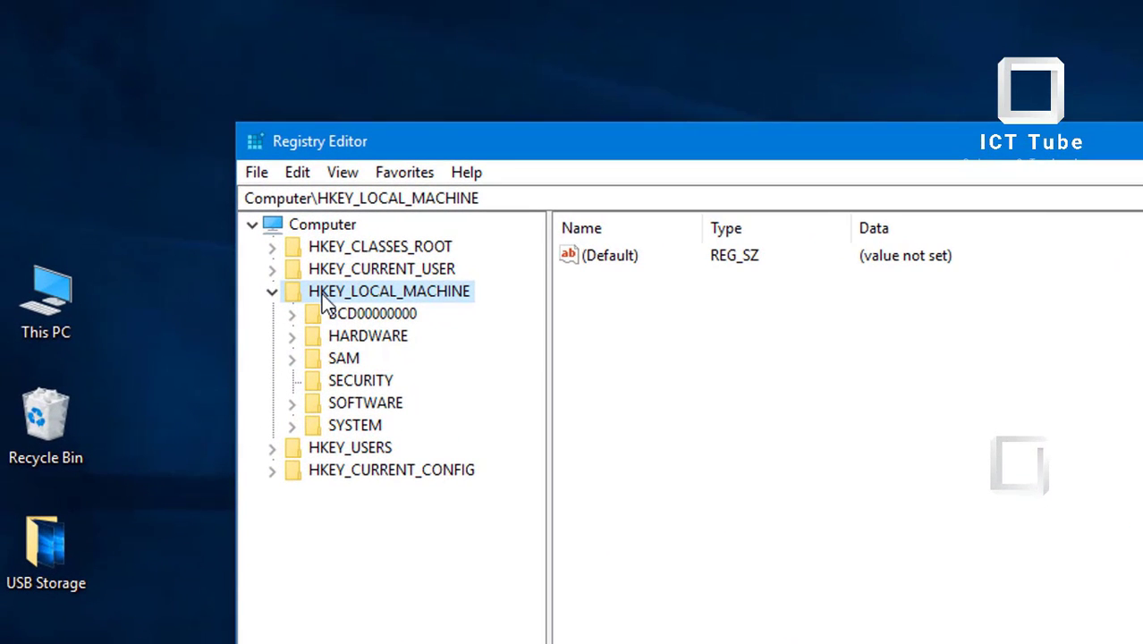
# Expand the registry tree through HKEY_LOCAL_MACHINE and SYSTEM down to the contents of CurrentControlSet
pyautogui.click(273, 295)
pyautogui.click(274, 298)
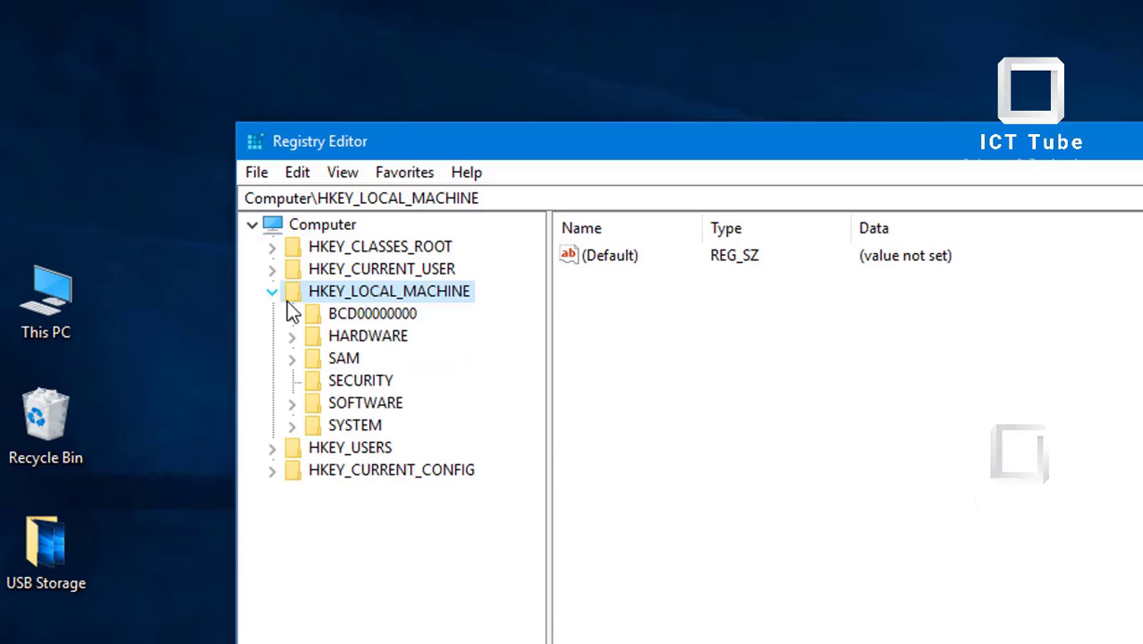
pyautogui.click(291, 425)
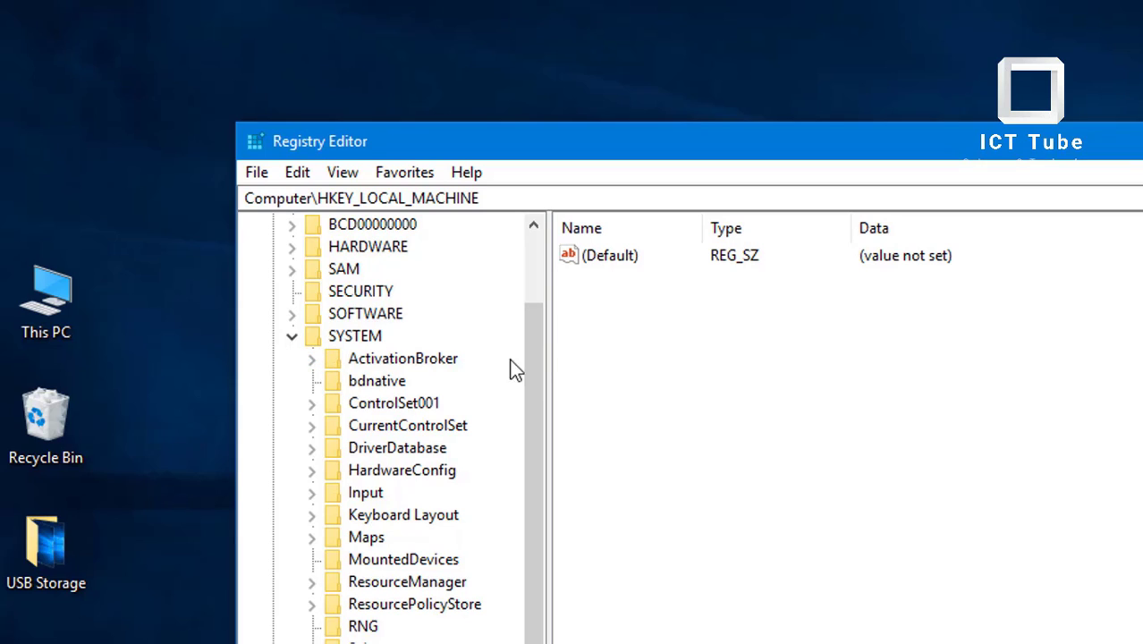
pyautogui.moveTo(537, 352); pyautogui.dragTo(530, 392)
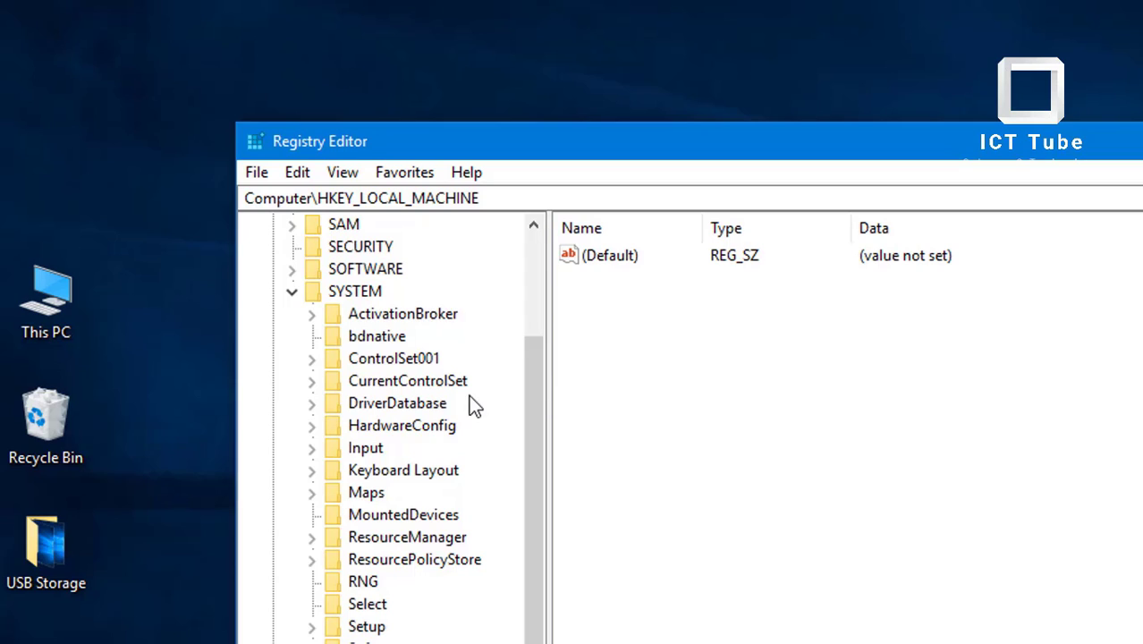
pyautogui.click(416, 381)
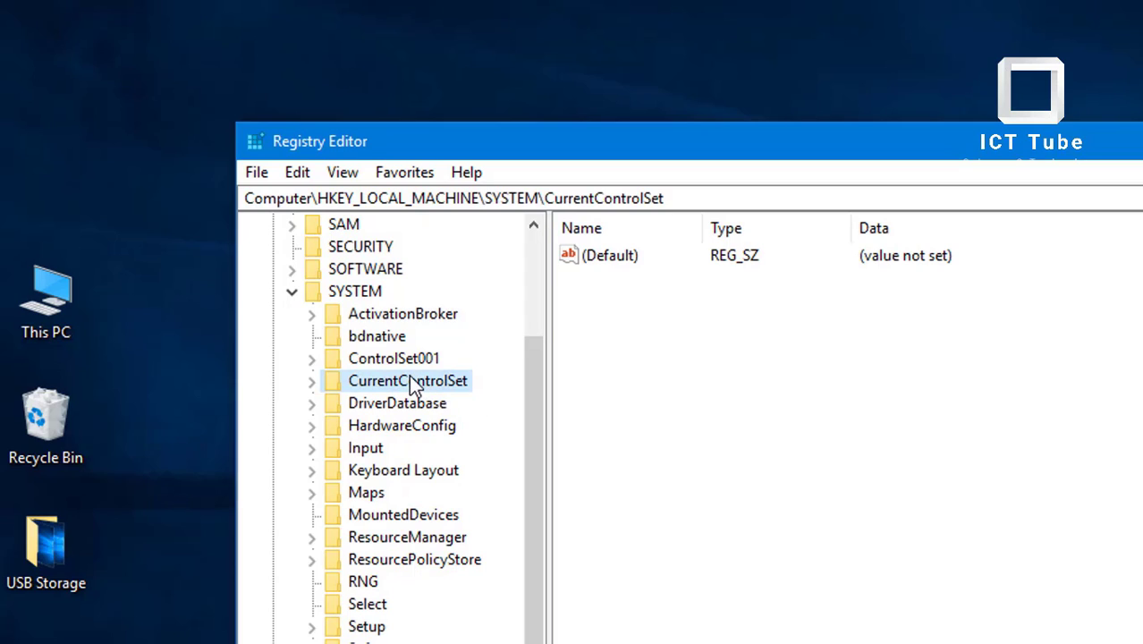
pyautogui.click(312, 381)
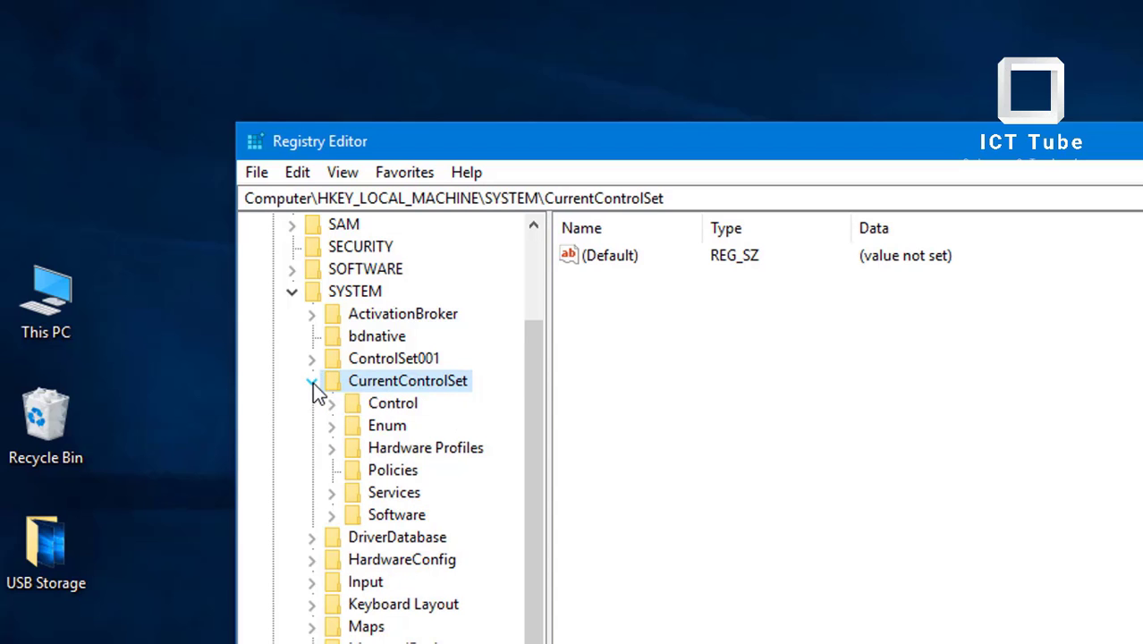
# Expand the Services key under CurrentControlSet and select its USBSTOR subkey
pyautogui.click(393, 493)
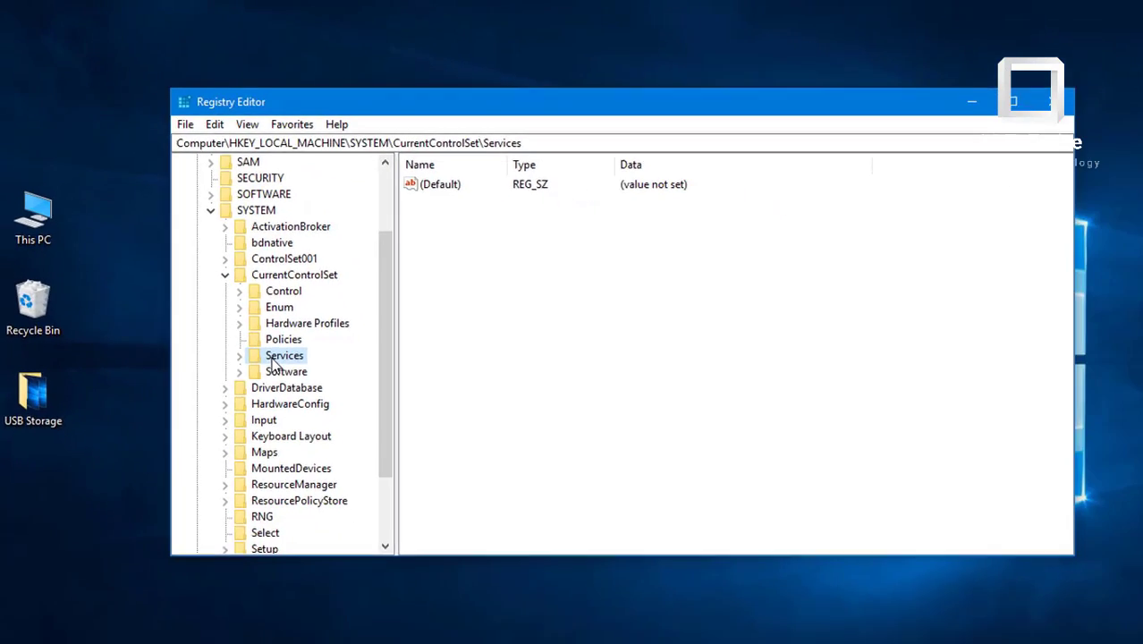
pyautogui.doubleClick(394, 492)
pyautogui.moveTo(356, 179); pyautogui.dragTo(362, 427)
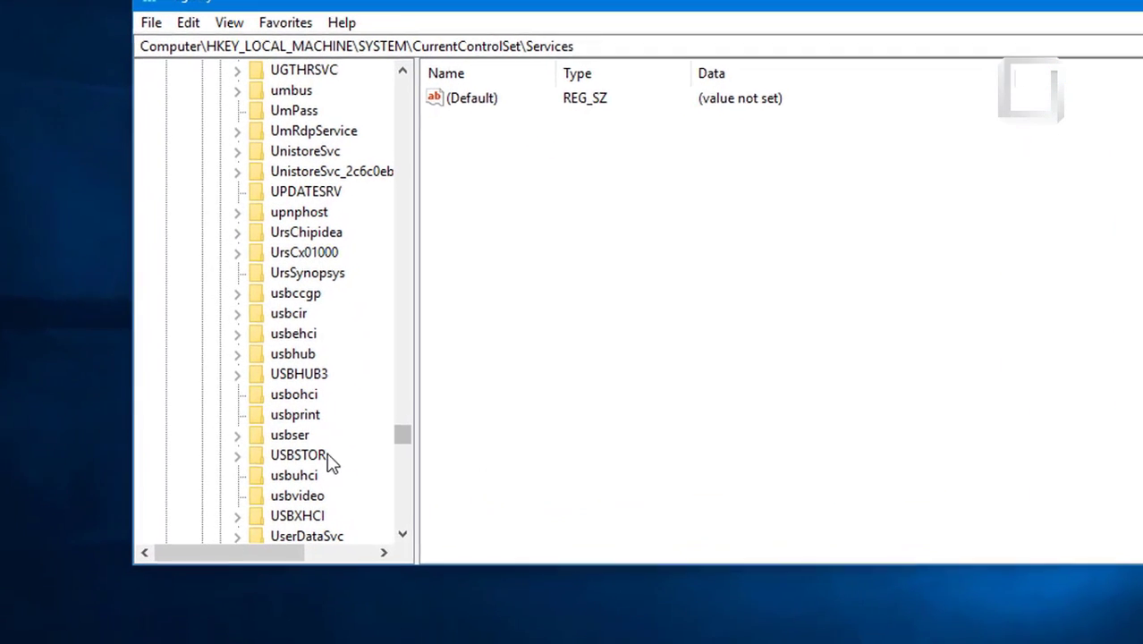
pyautogui.click(327, 457)
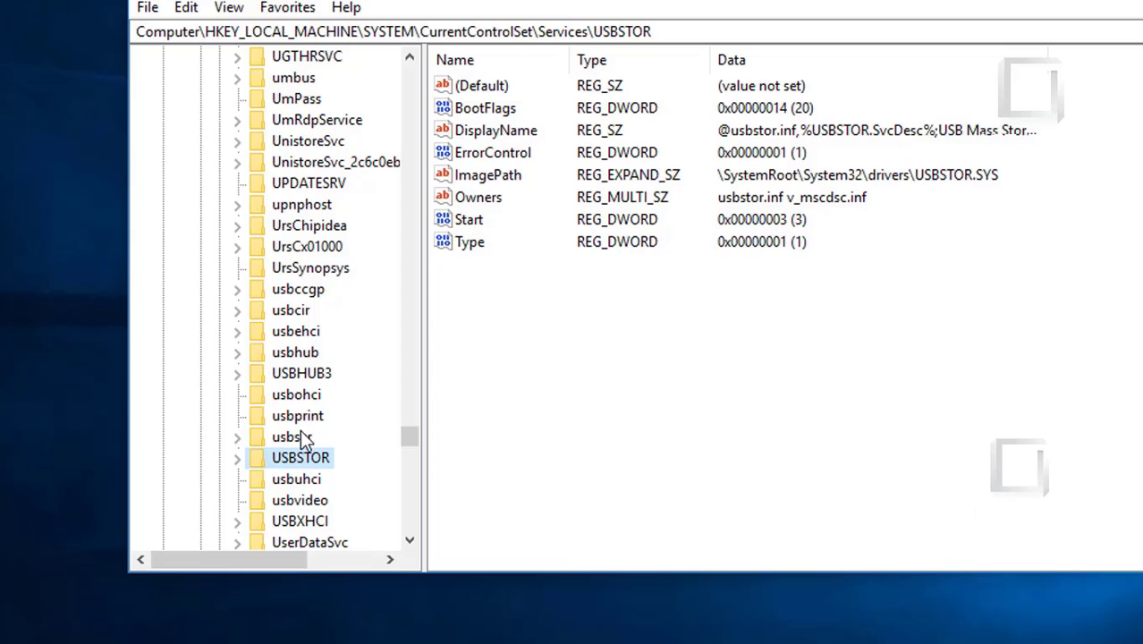
# Set the Start value of CurrentControlSet's USBSTOR key to 4 with the Decimal base
pyautogui.doubleClick(468, 220)
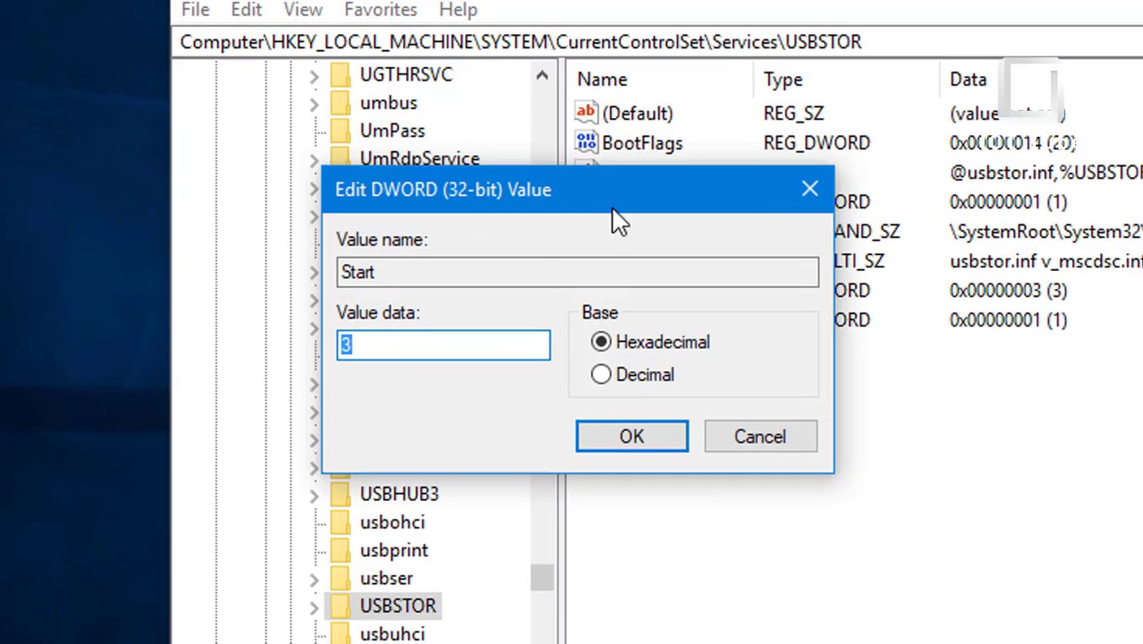
pyautogui.click(377, 345)
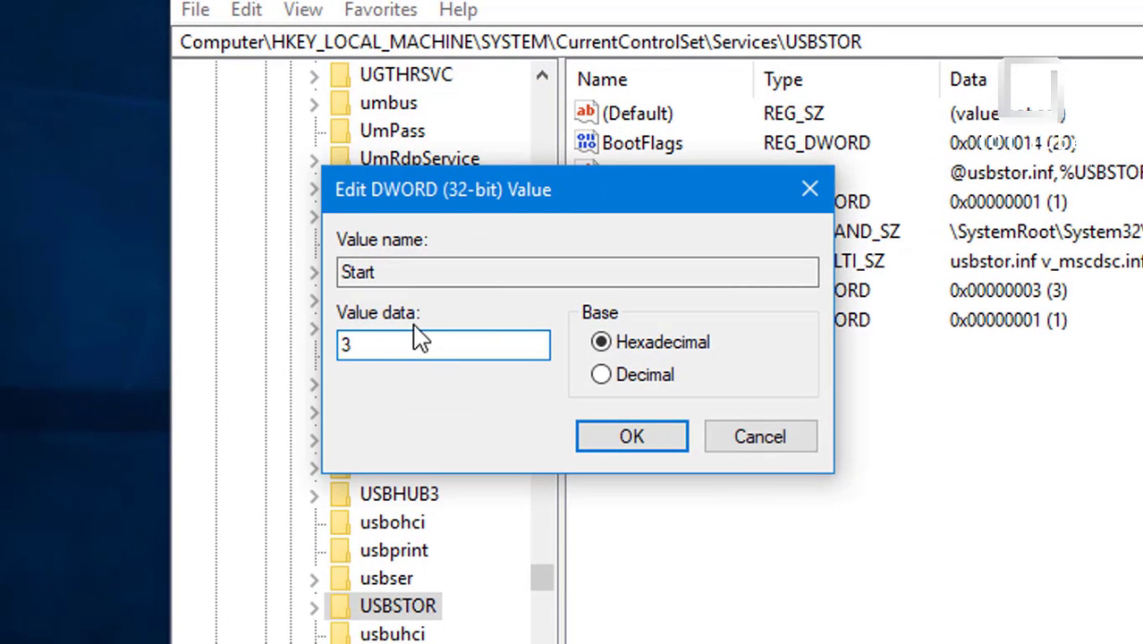
pyautogui.moveTo(387, 343); pyautogui.dragTo(333, 342)
pyautogui.click(422, 347)
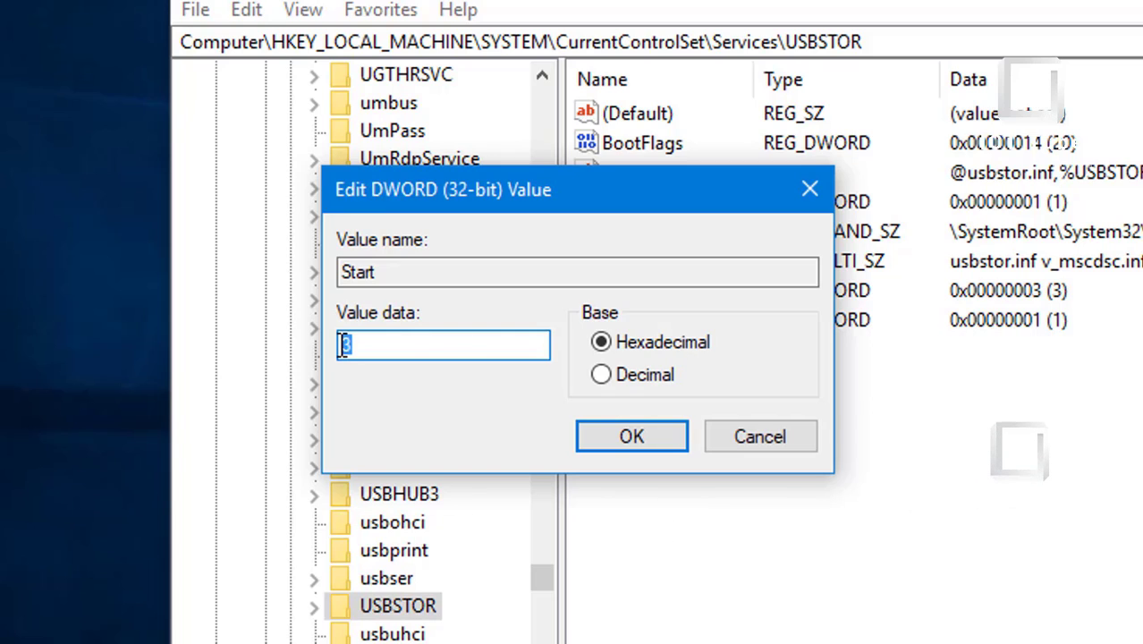
pyautogui.press('BackSpace')
pyautogui.write('4')
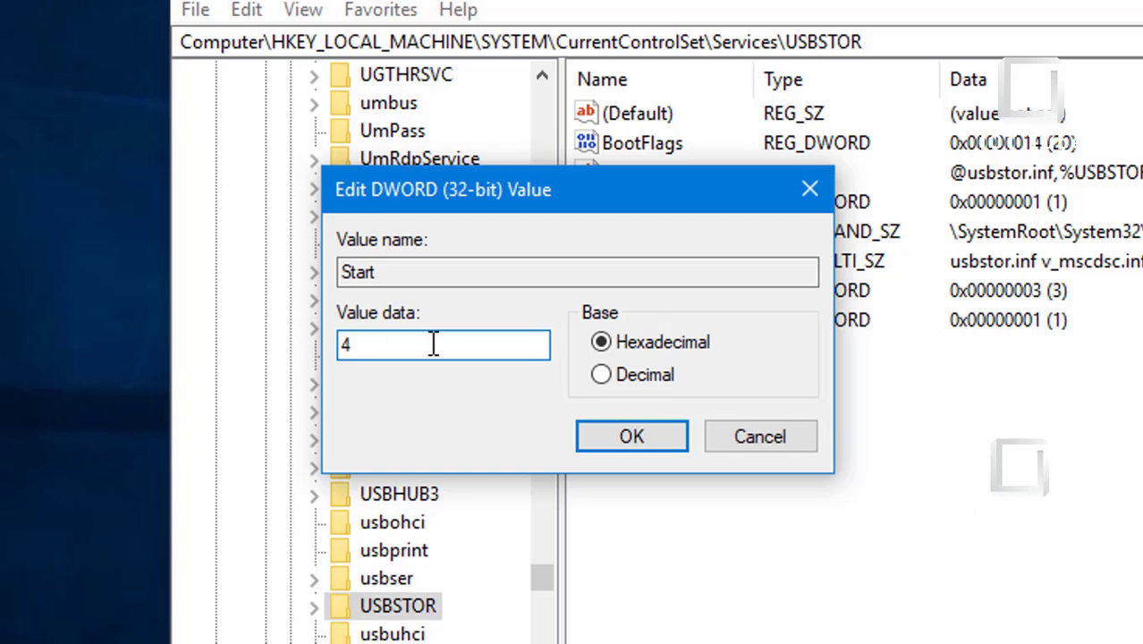
pyautogui.click(605, 374)
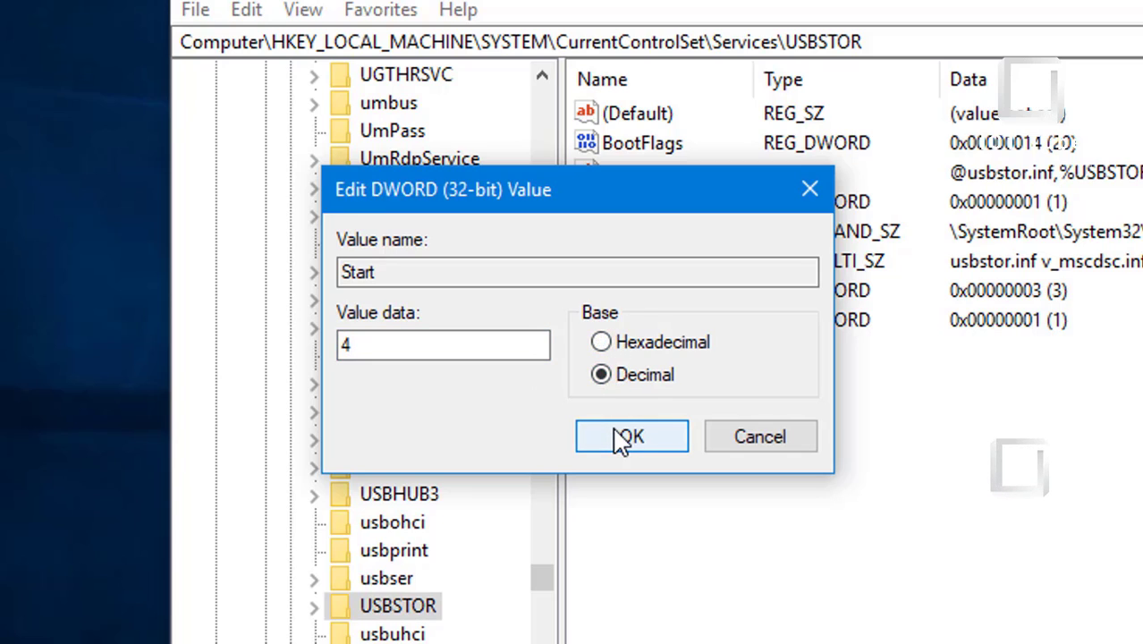
pyautogui.click(628, 438)
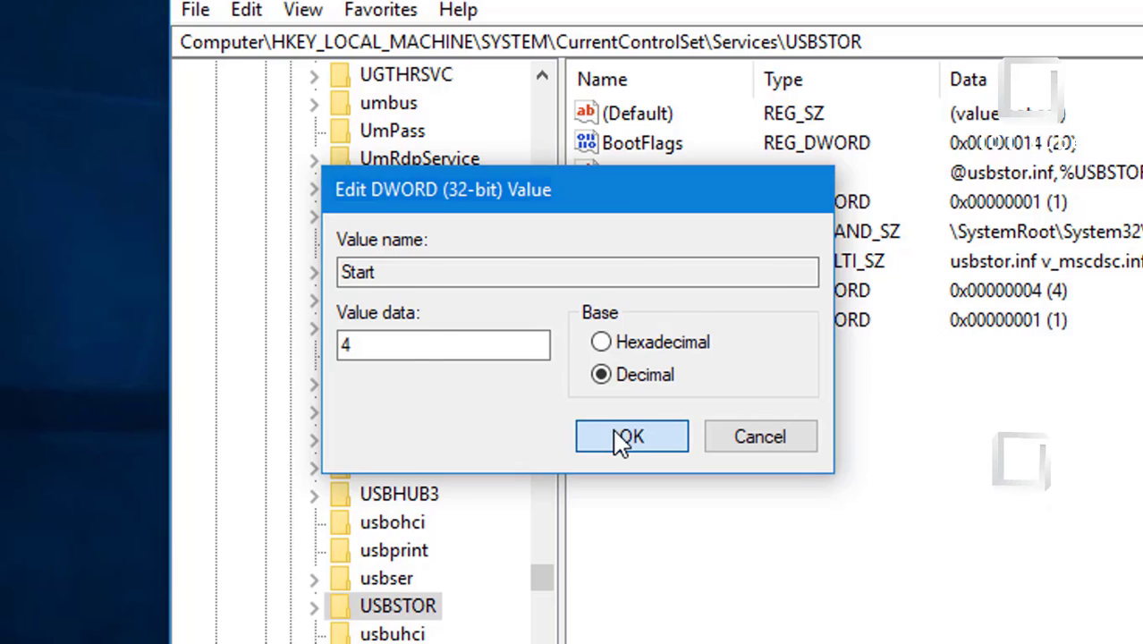
# Collapse the Services and CurrentControlSet keys in the registry tree
pyautogui.moveTo(541, 577); pyautogui.dragTo(556, 106)
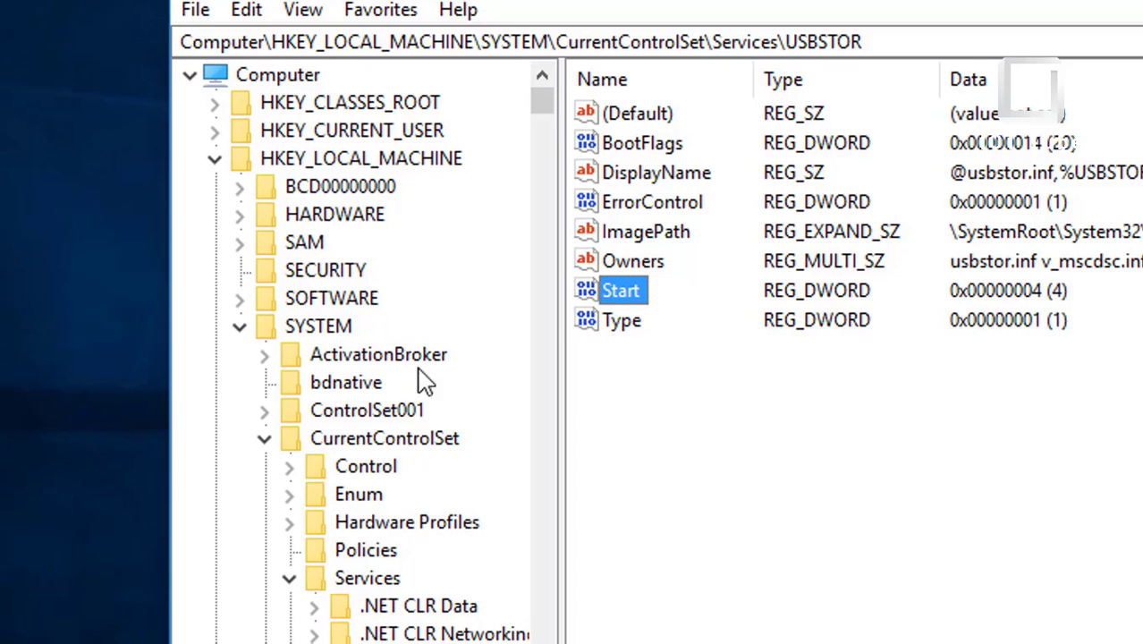
pyautogui.click(289, 579)
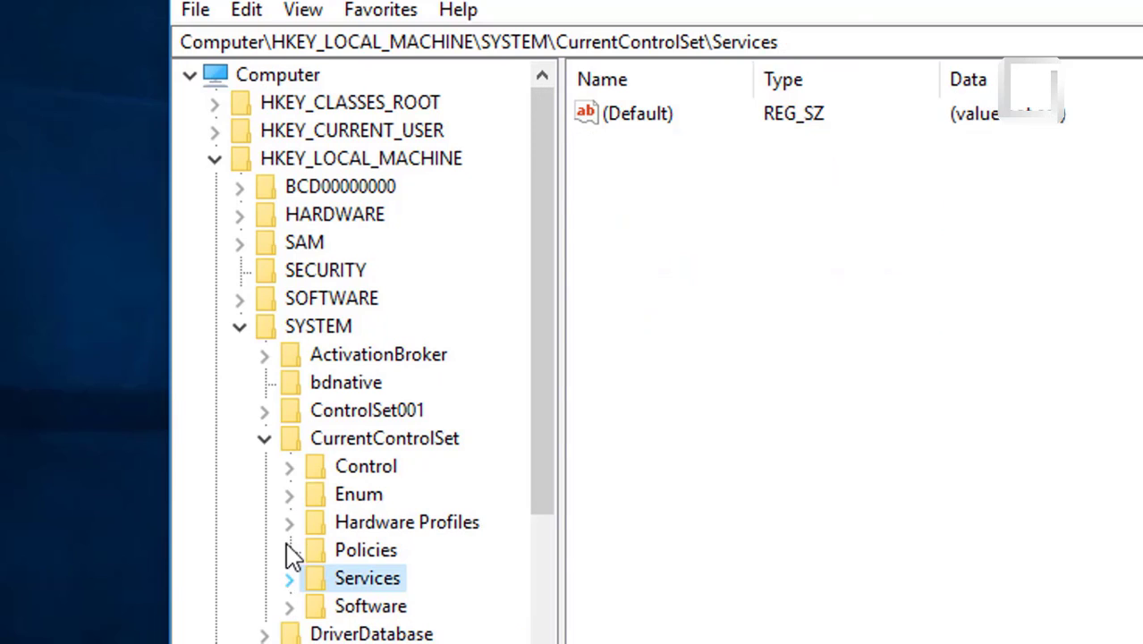
pyautogui.click(265, 439)
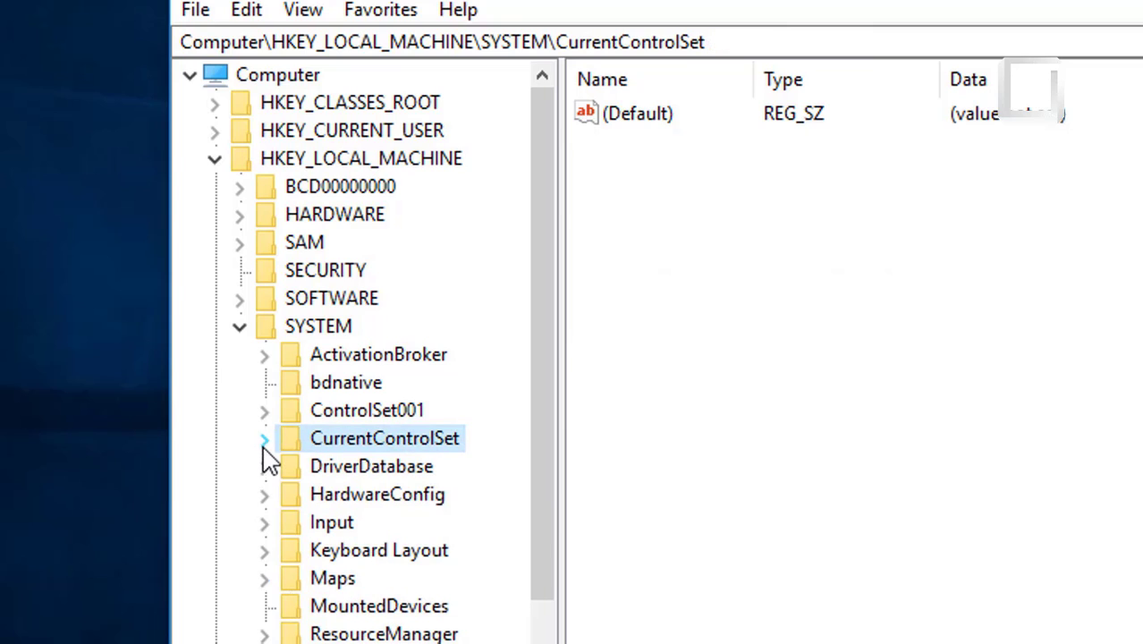
# Expand ControlSet001 and its Services key under SYSTEM, and select the USBSTOR subkey there
pyautogui.doubleClick(377, 416)
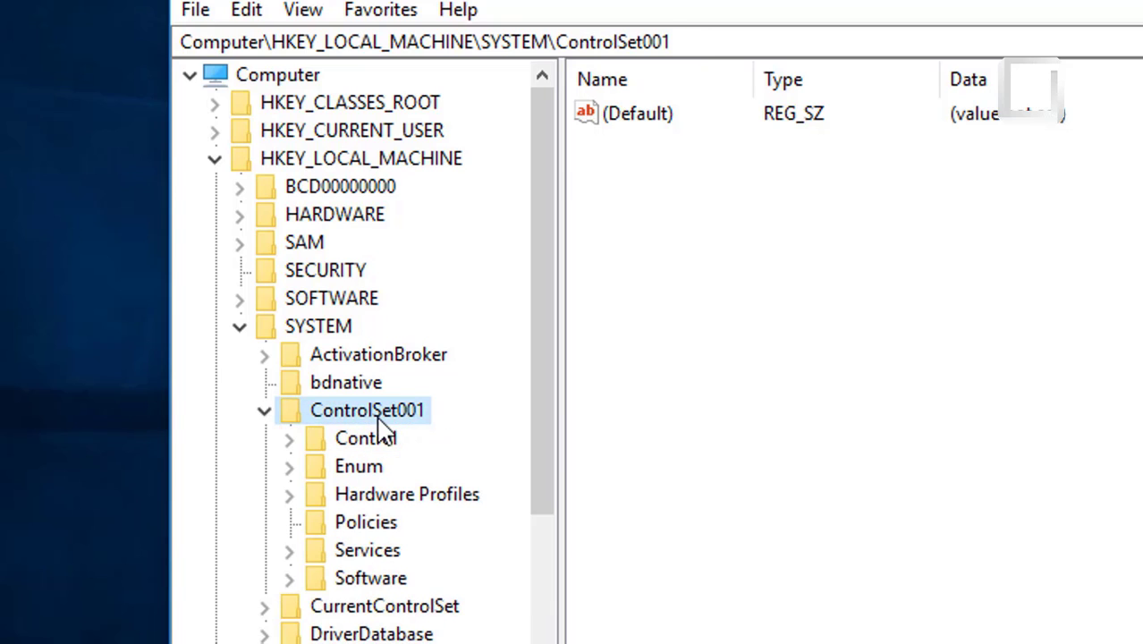
pyautogui.doubleClick(374, 554)
pyautogui.scroll(-13, 371, 394)
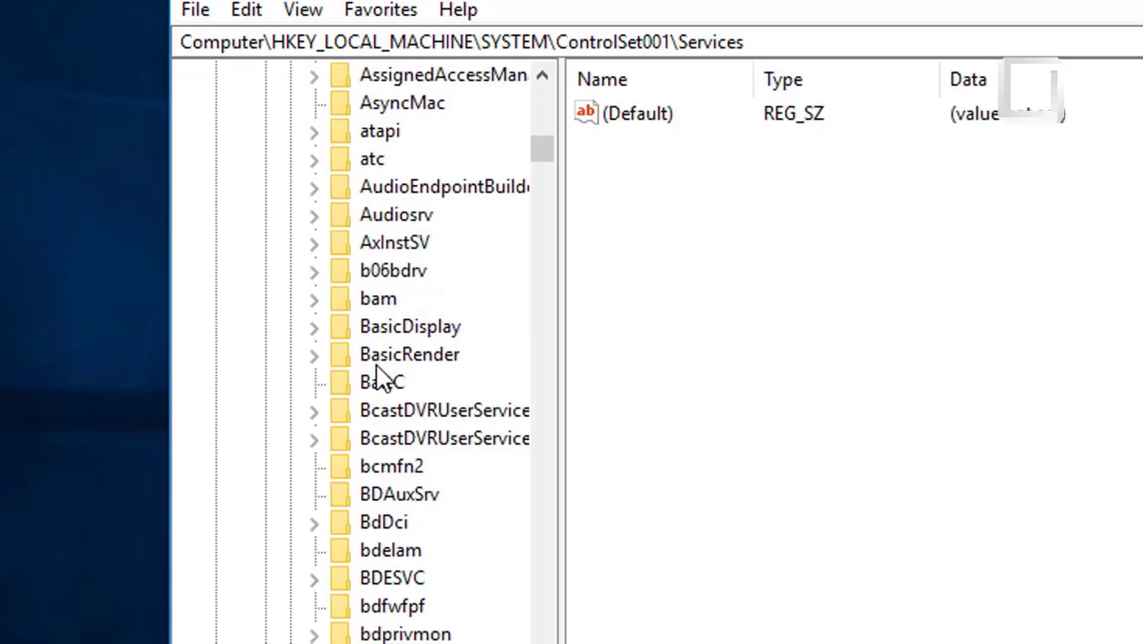
pyautogui.scroll(-20, 380, 375)
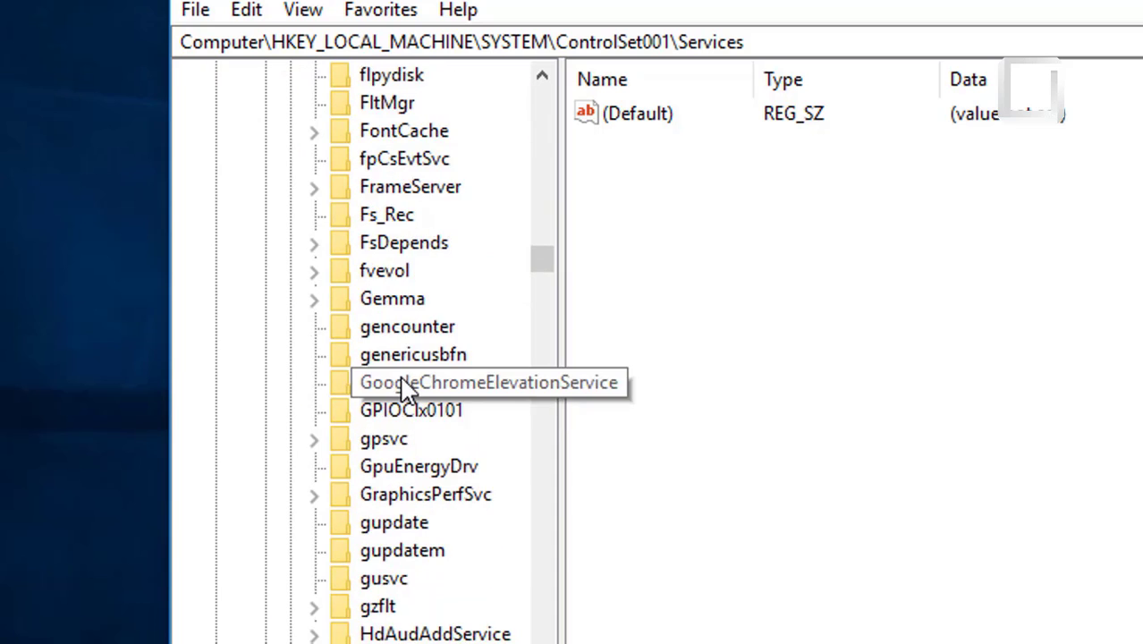
pyautogui.scroll(-20, 402, 387)
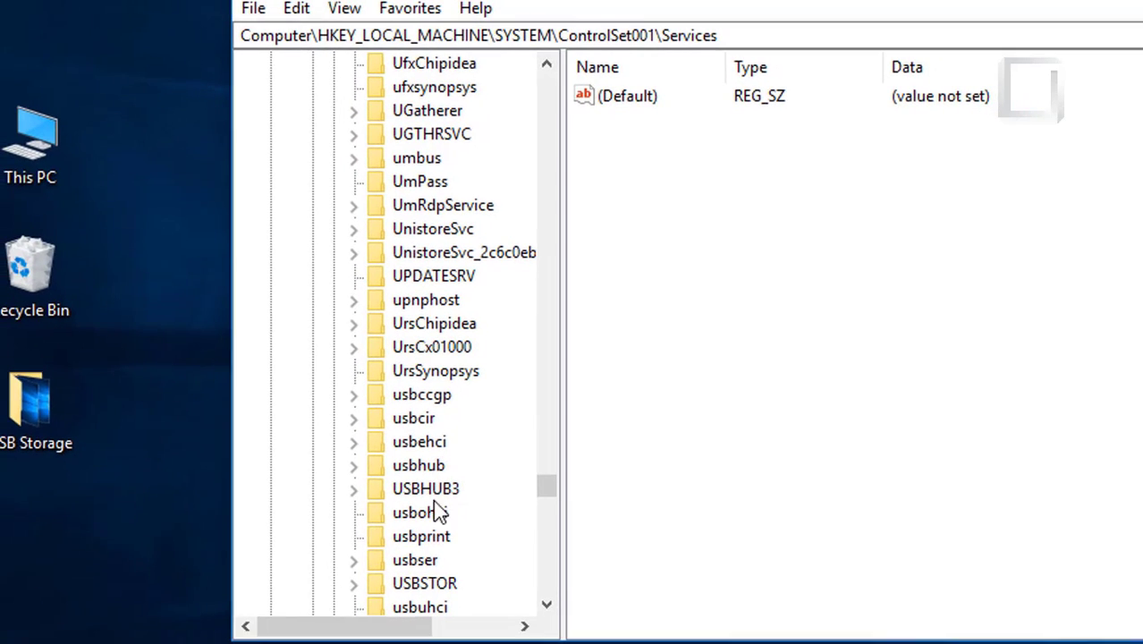
pyautogui.click(447, 588)
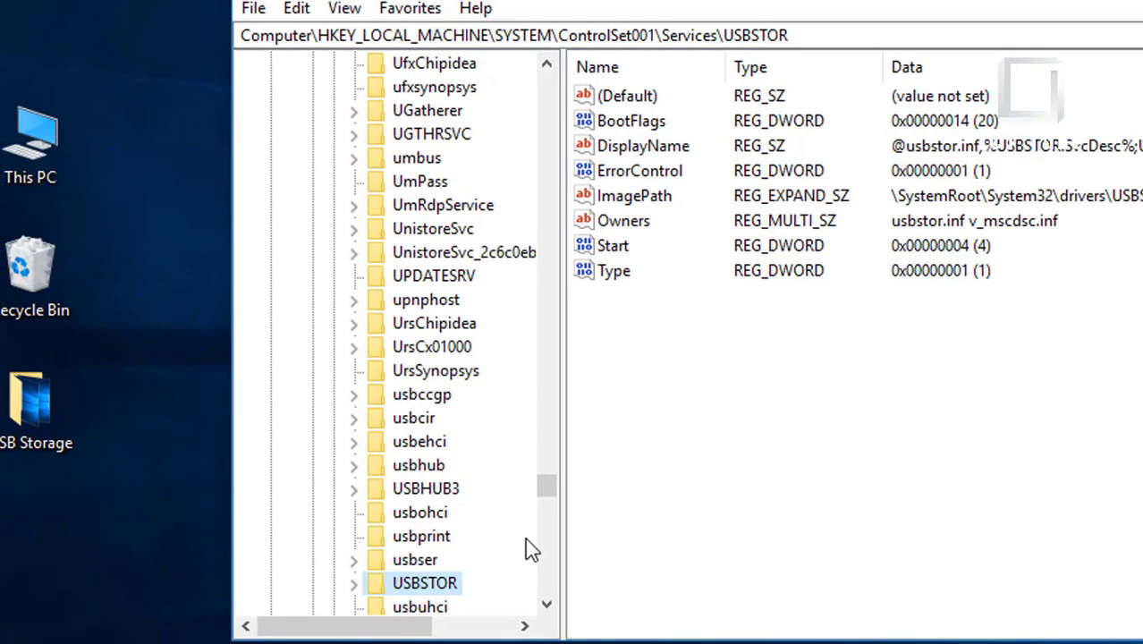
# Save the Start value of ControlSet001's USBSTOR key as 4 with the Decimal base
pyautogui.click(613, 246)
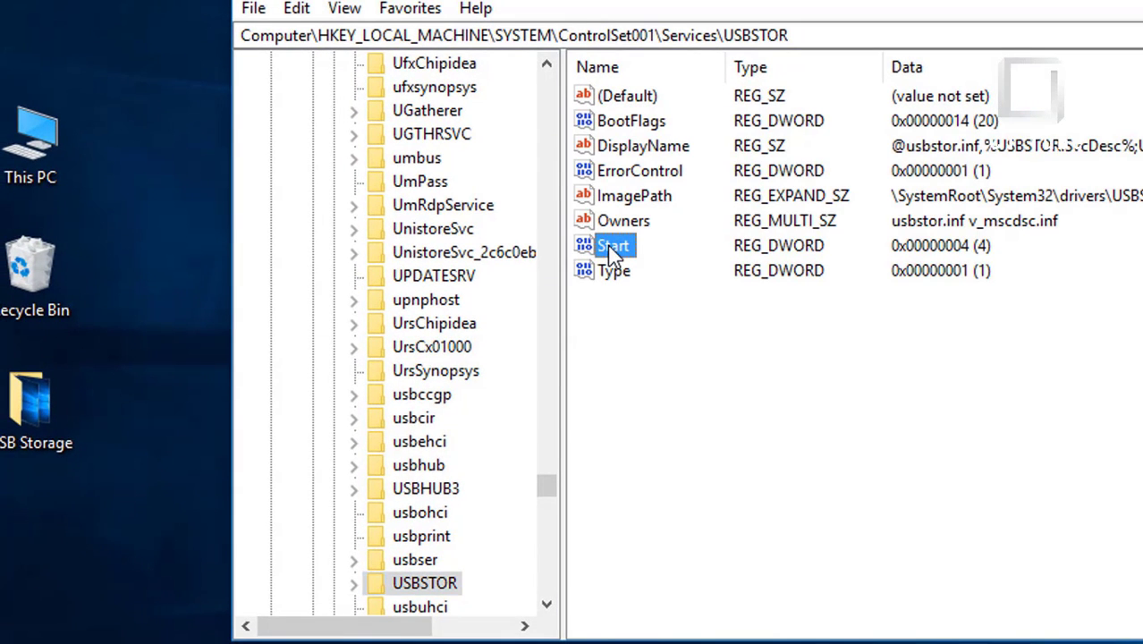
pyautogui.doubleClick(612, 248)
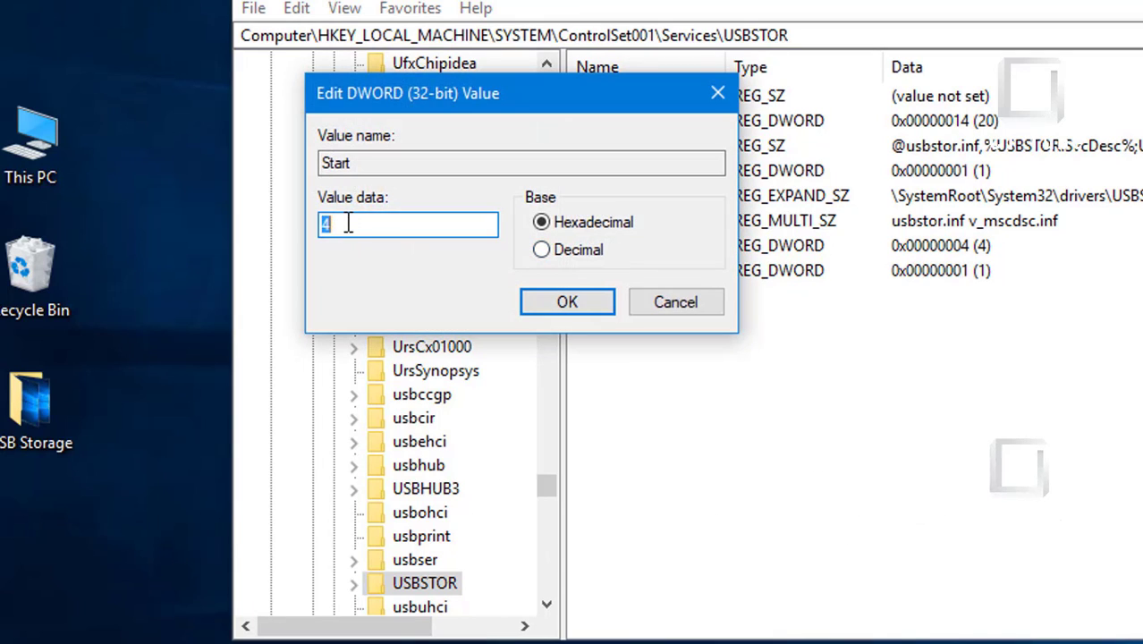
pyautogui.click(348, 224)
pyautogui.click(535, 253)
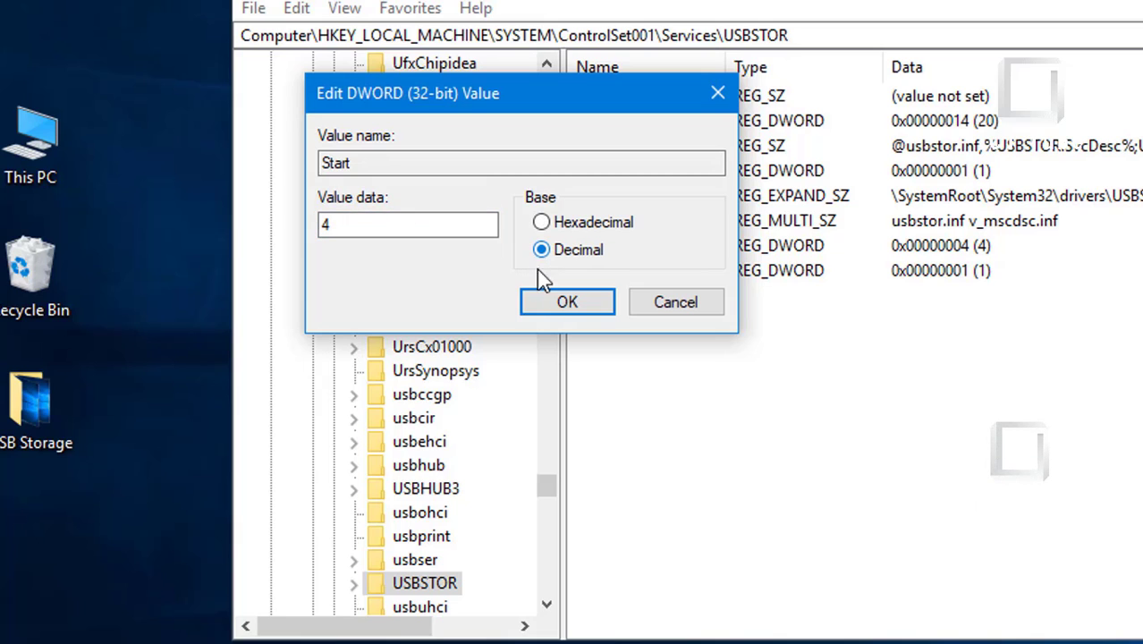
pyautogui.click(544, 293)
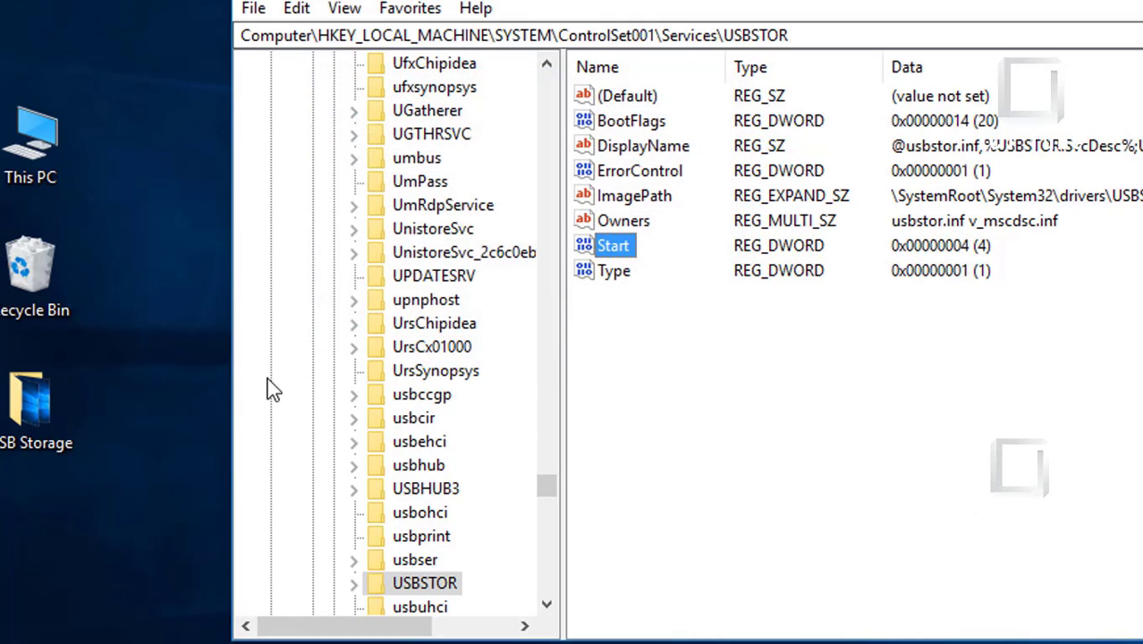
# Collapse the HKEY_LOCAL_MACHINE branch and close the Registry Editor
pyautogui.scroll(15, 268, 379)
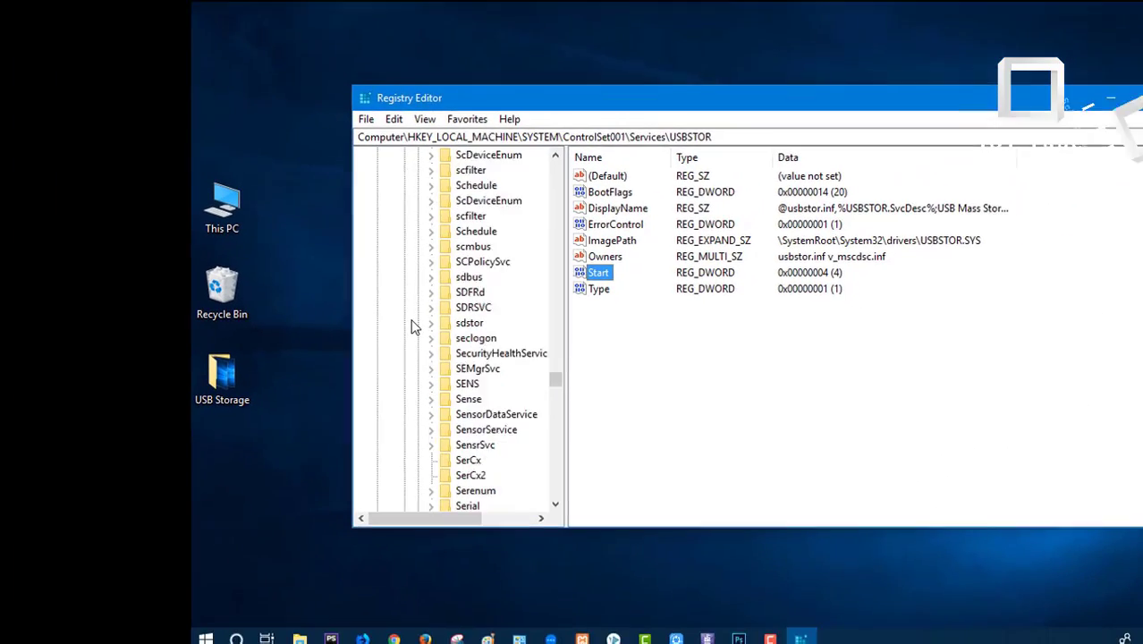
pyautogui.scroll(20, 413, 328)
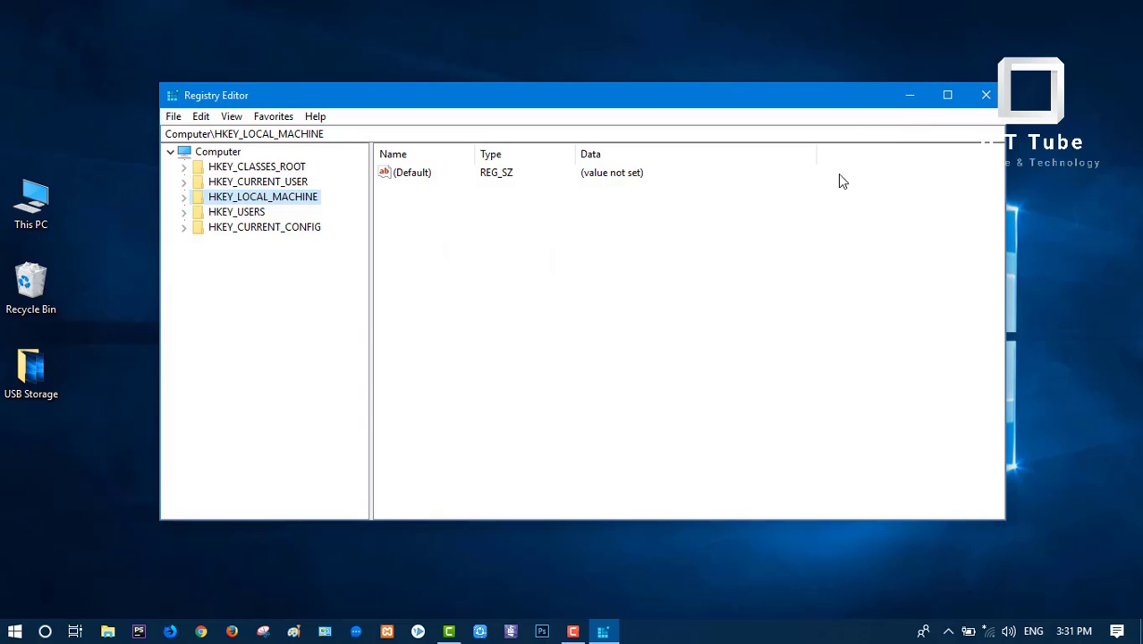
pyautogui.click(985, 95)
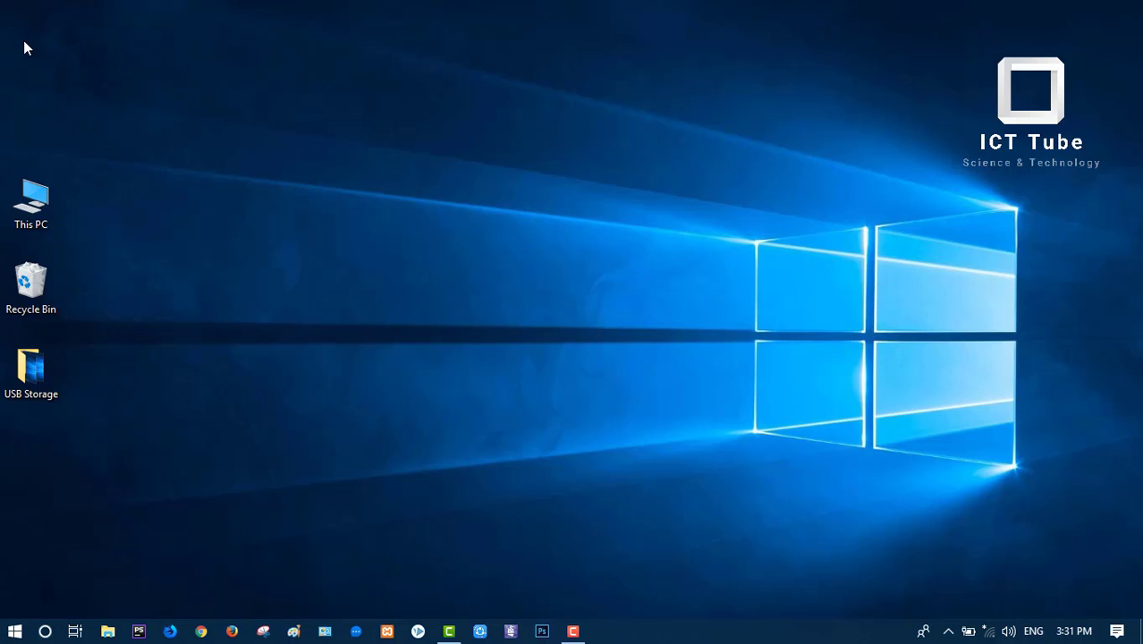
# Open This PC to check which devices and drives are listed
pyautogui.click(40, 221)
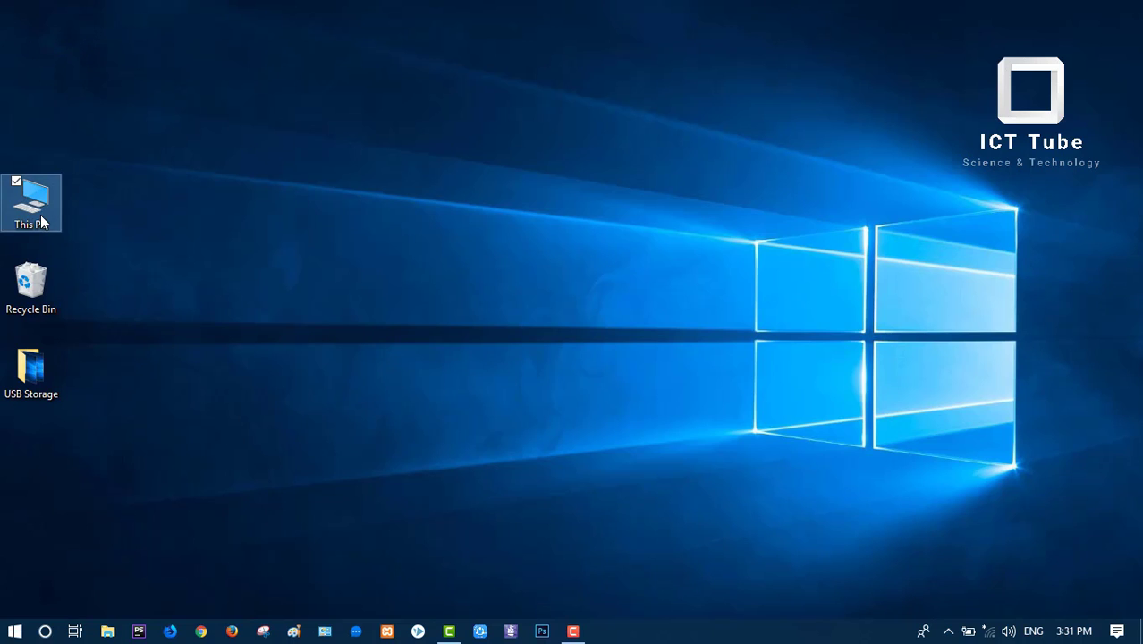
pyautogui.doubleClick(39, 214)
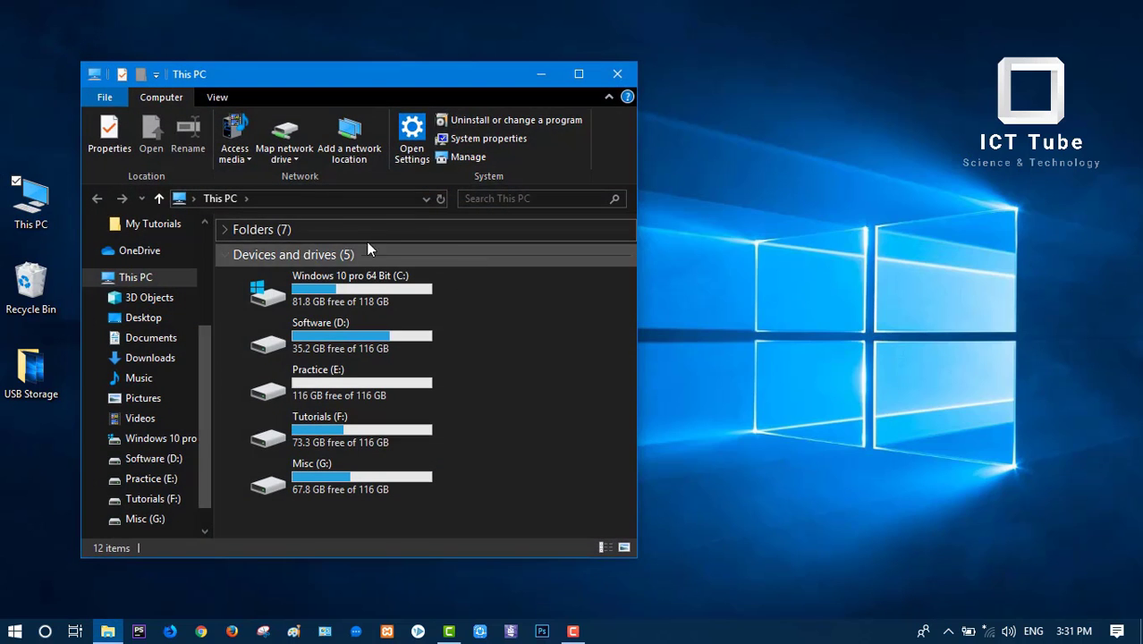
# Maximize This PC to examine the listed devices and drives, and close it and refresh the desktop
pyautogui.click(578, 73)
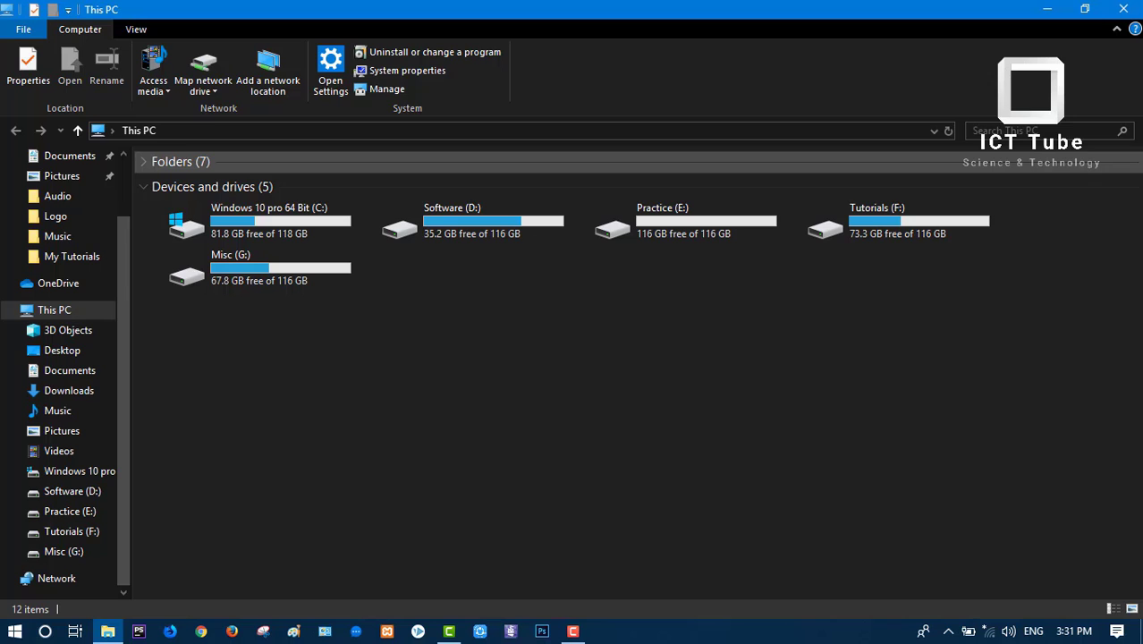
pyautogui.click(1124, 8)
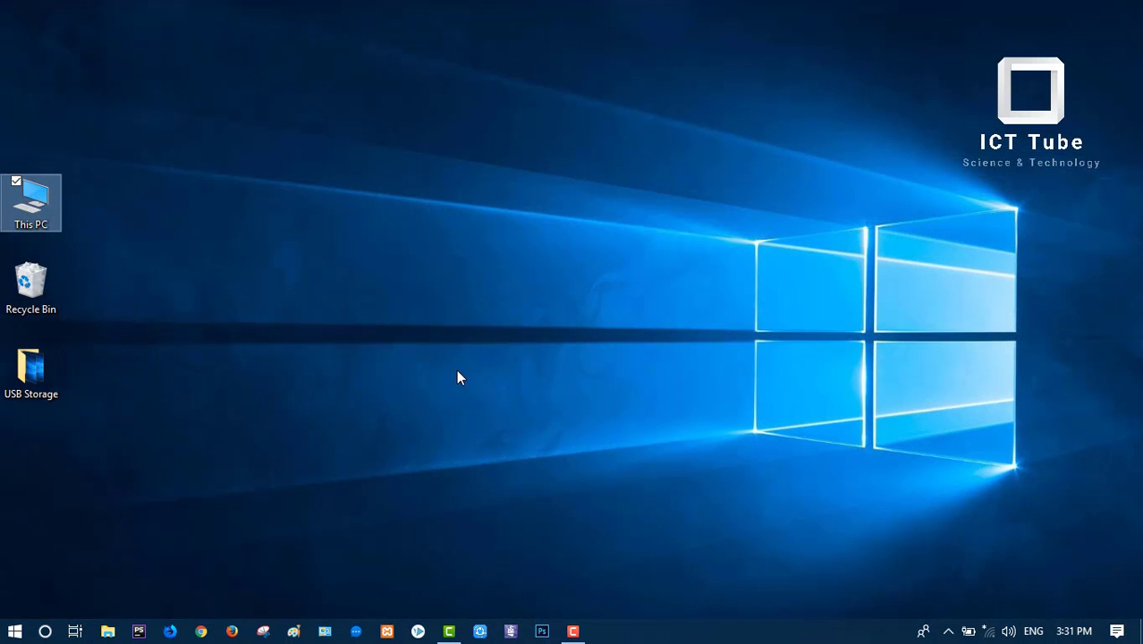
pyautogui.rightClick(456, 371)
pyautogui.click(516, 143)
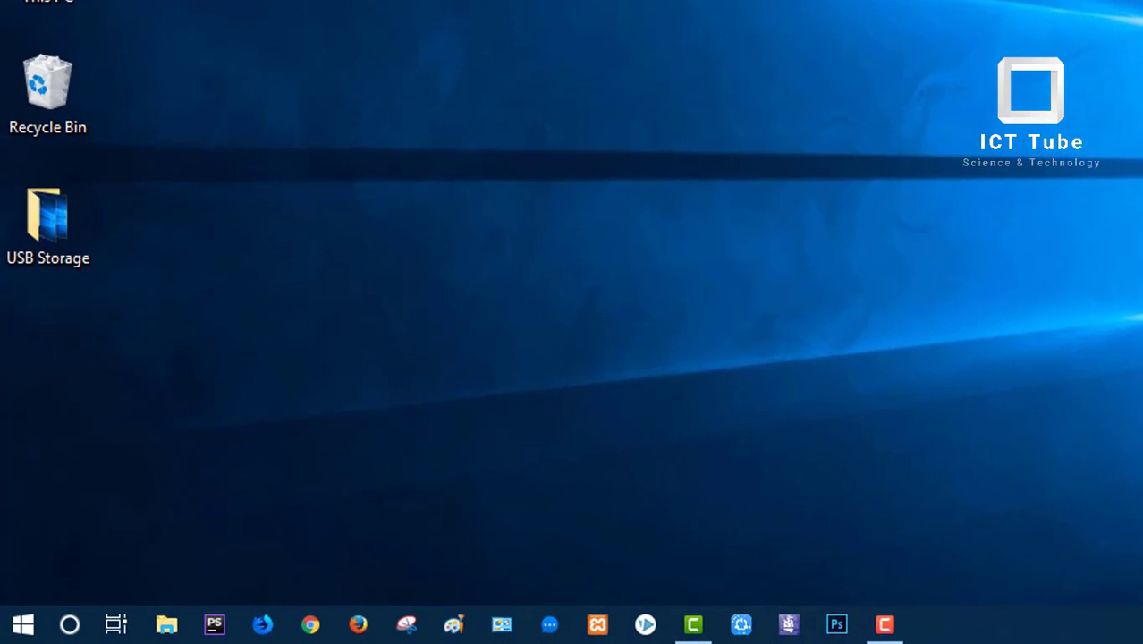
# Launch regedit and expand SYSTEM, CurrentControlSet and its Services key under HKEY_LOCAL_MACHINE
pyautogui.press('super+r')
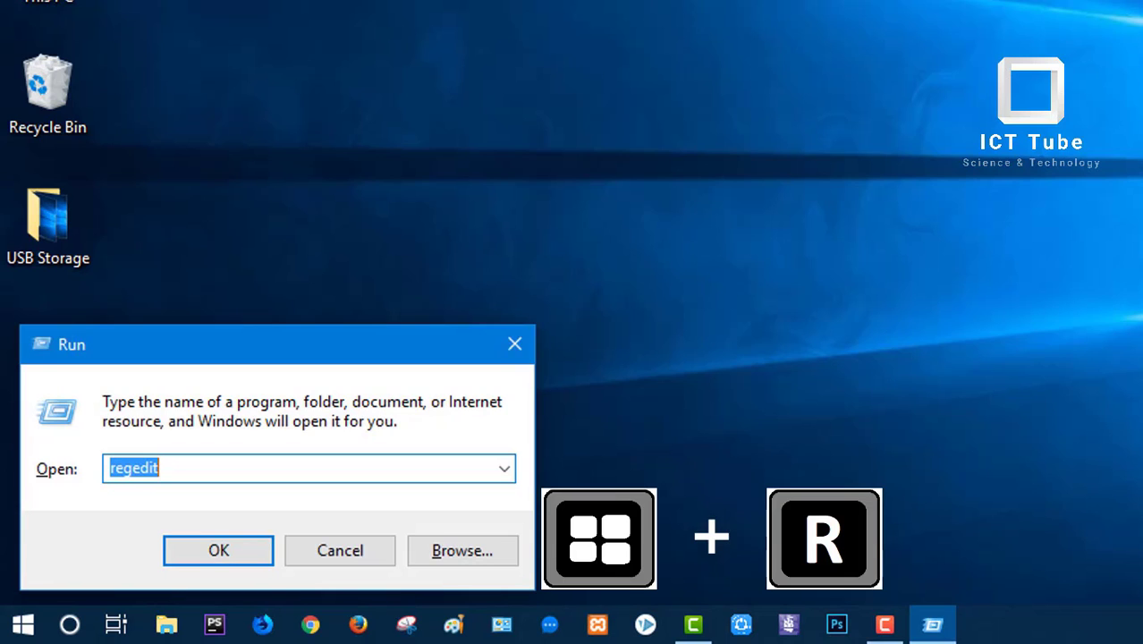
pyautogui.press('Return')
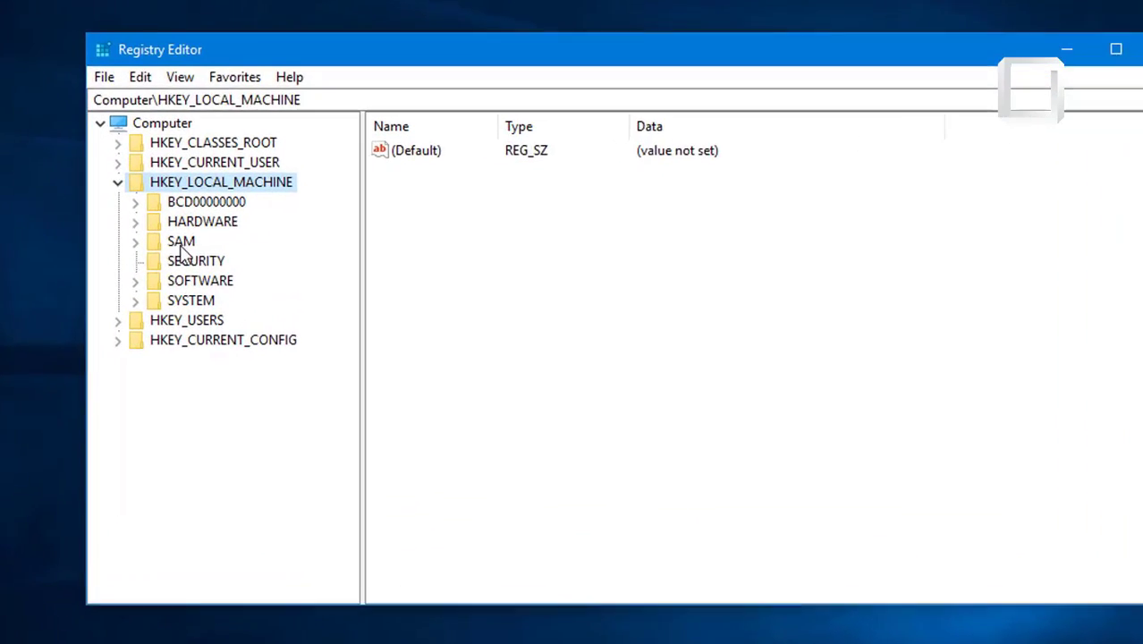
pyautogui.click(135, 300)
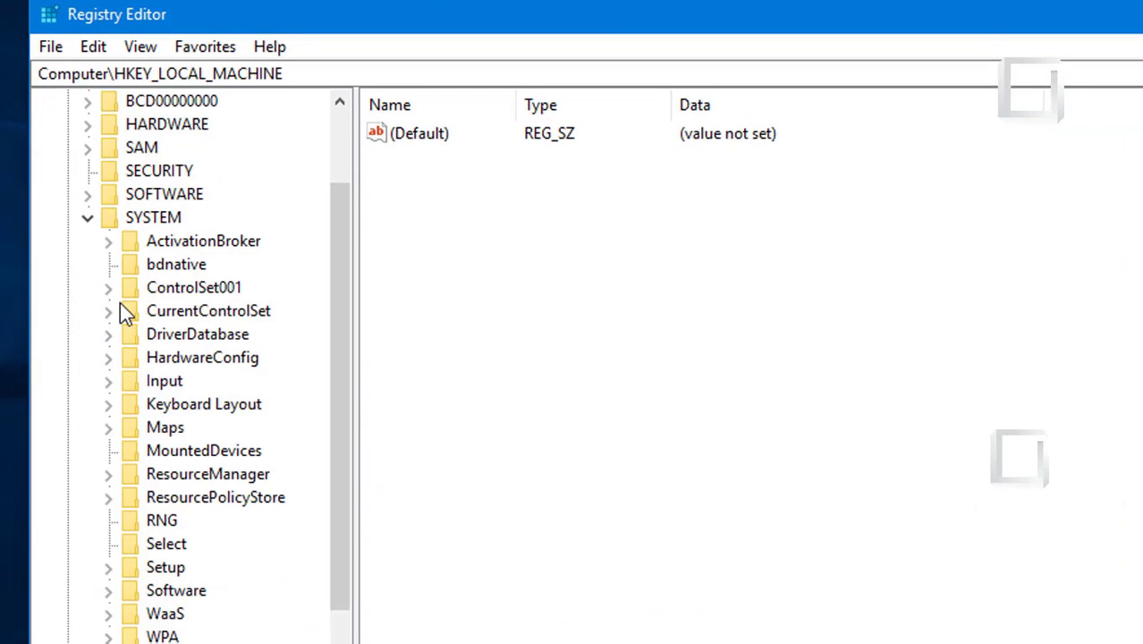
pyautogui.click(117, 315)
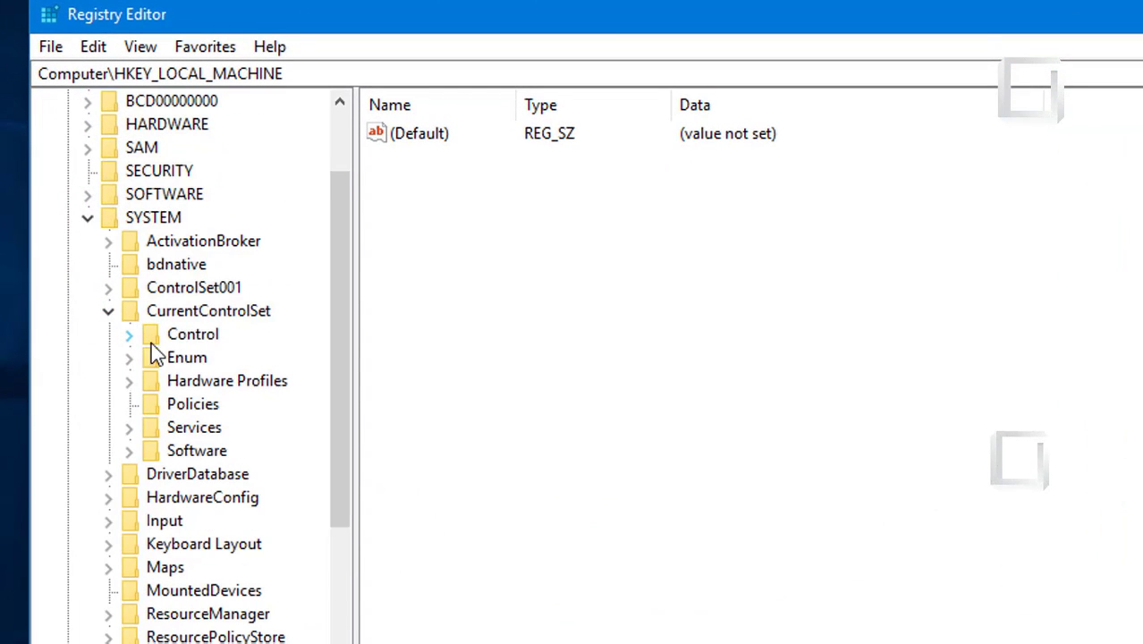
pyautogui.doubleClick(185, 430)
pyautogui.click(184, 431)
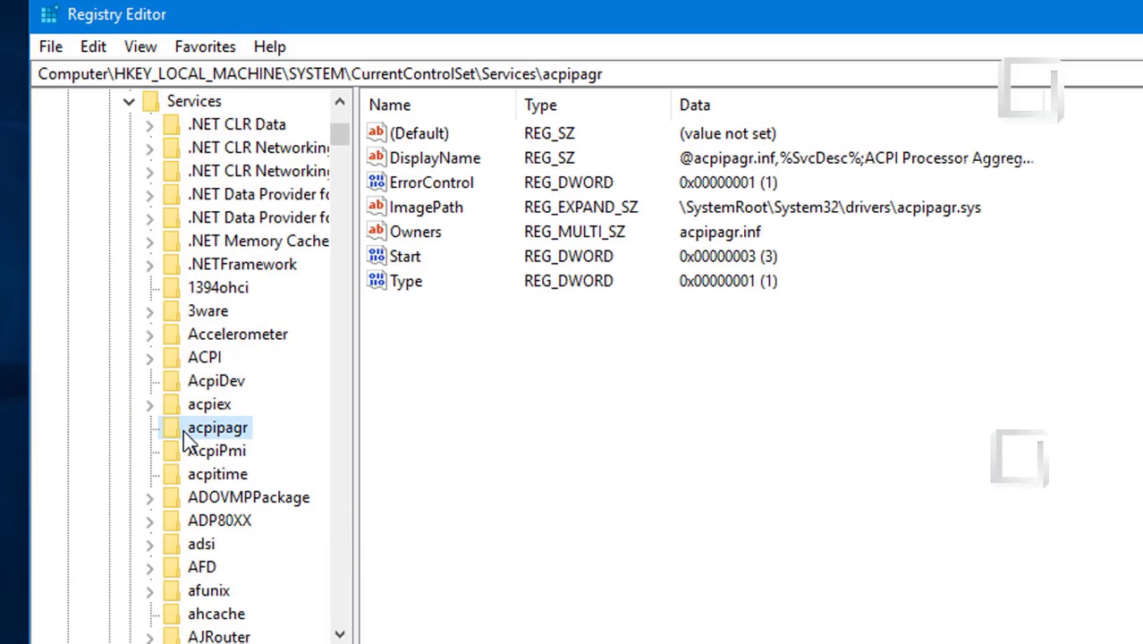
# Find and select the USBSTOR subkey under CurrentControlSet's Services key
pyautogui.press('u')
pyautogui.scroll(-11, 225, 547)
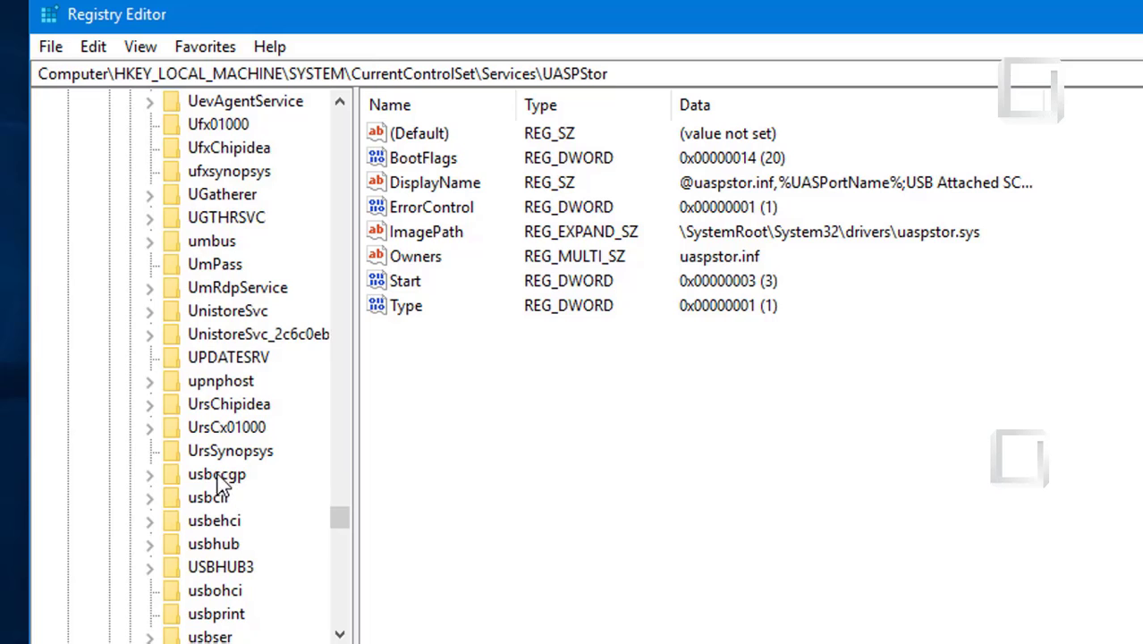
pyautogui.scroll(-3, 233, 501)
pyautogui.scroll(-3, 234, 526)
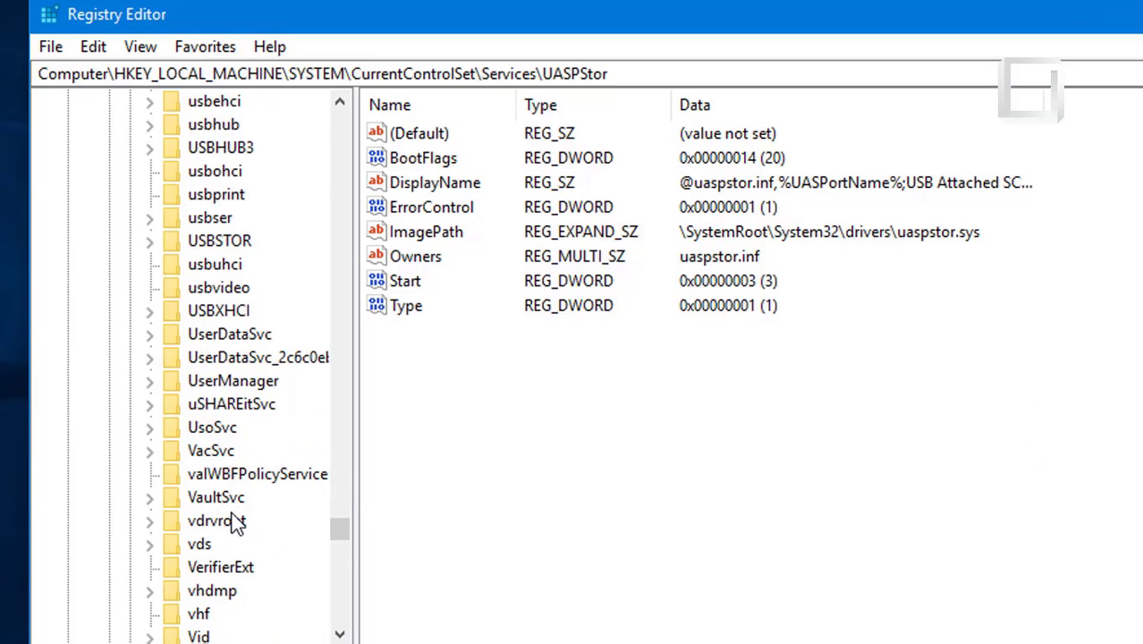
pyautogui.scroll(1, 232, 501)
pyautogui.click(238, 312)
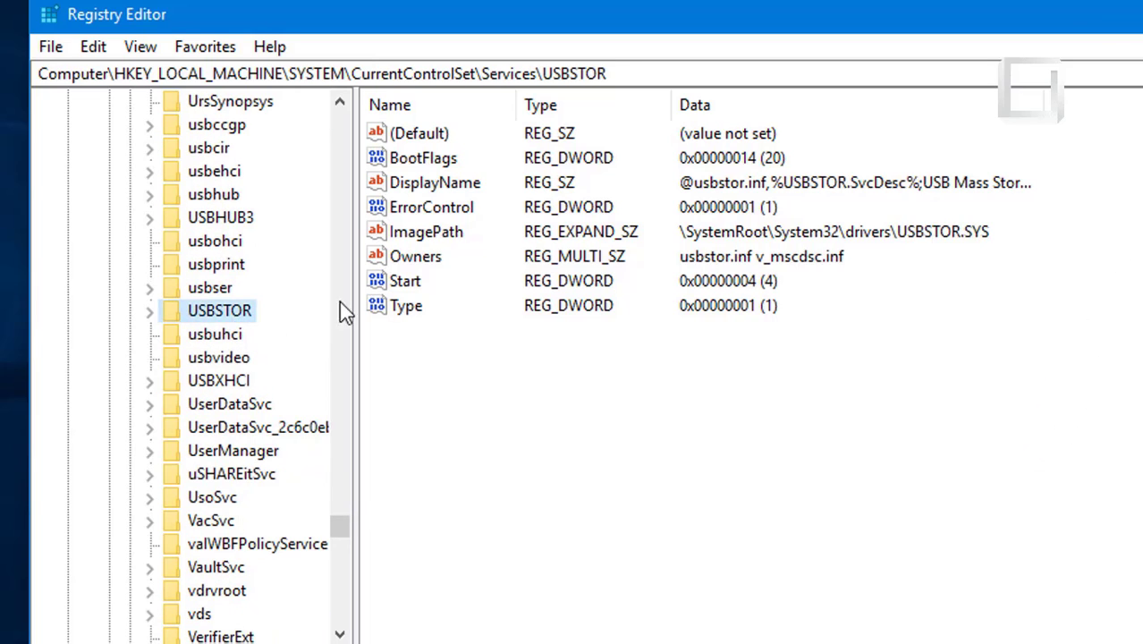
# Set the Start value of CurrentControlSet's USBSTOR key to 3
pyautogui.doubleClick(407, 282)
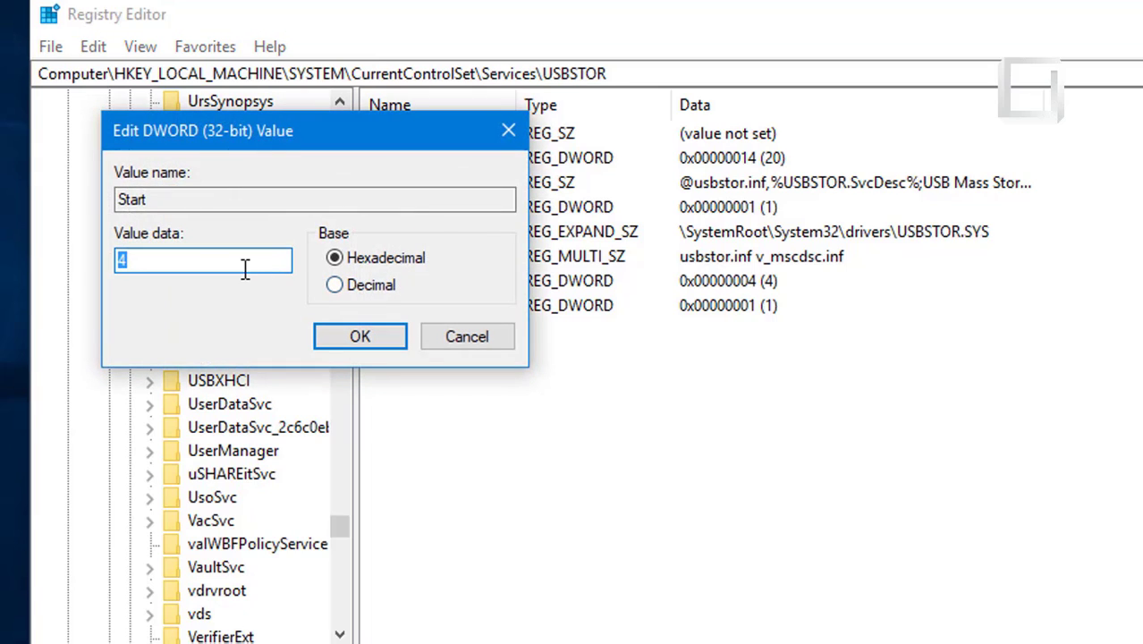
pyautogui.press('BackSpace')
pyautogui.click(390, 339)
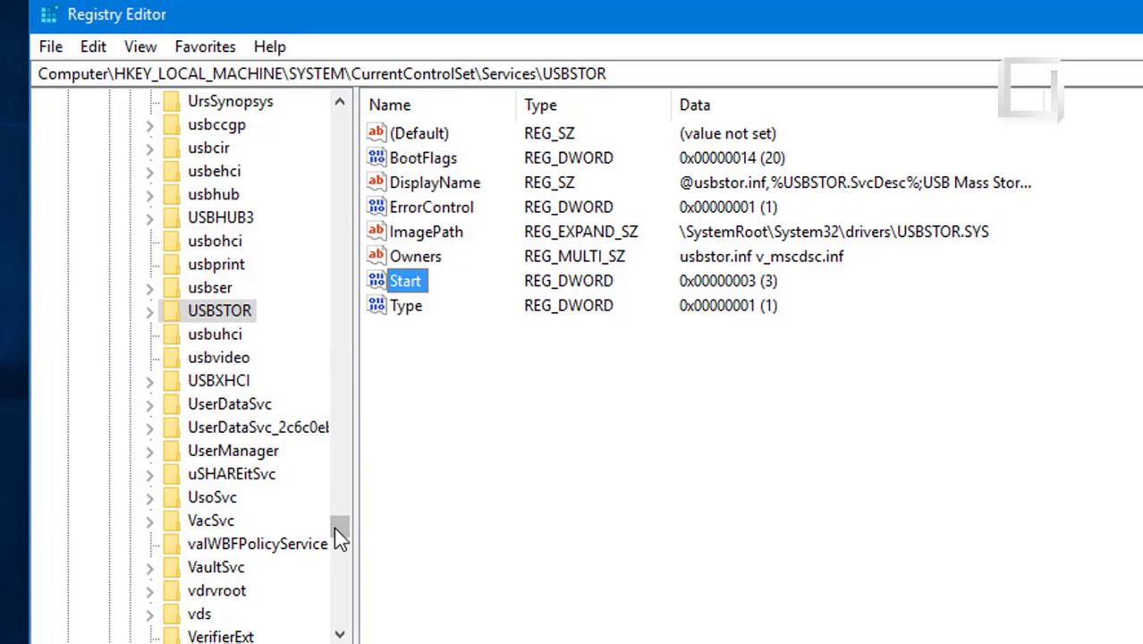
# Collapse CurrentControlSet with its Services key, and expand ControlSet001 and its Services key under SYSTEM
pyautogui.moveTo(340, 537); pyautogui.dragTo(341, 126)
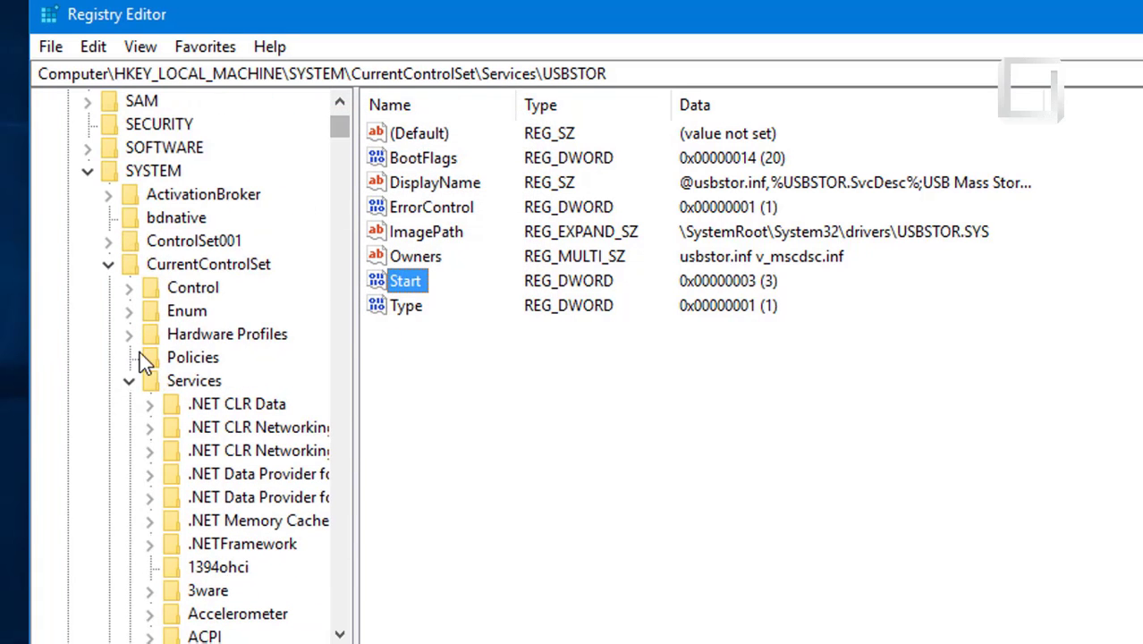
pyautogui.click(125, 383)
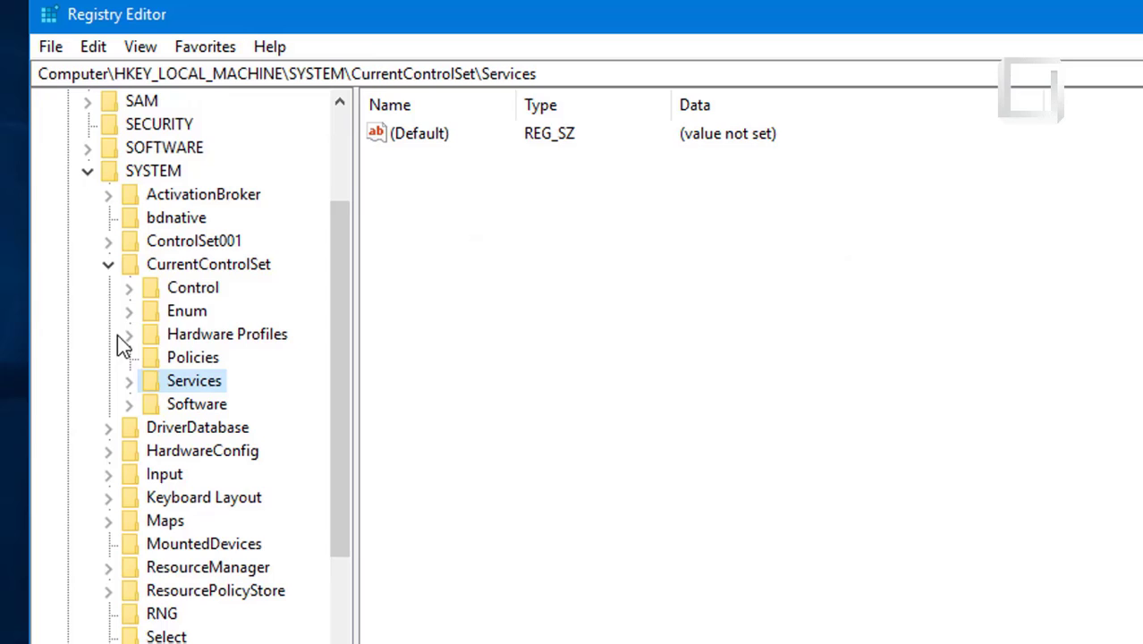
pyautogui.click(108, 266)
pyautogui.click(107, 241)
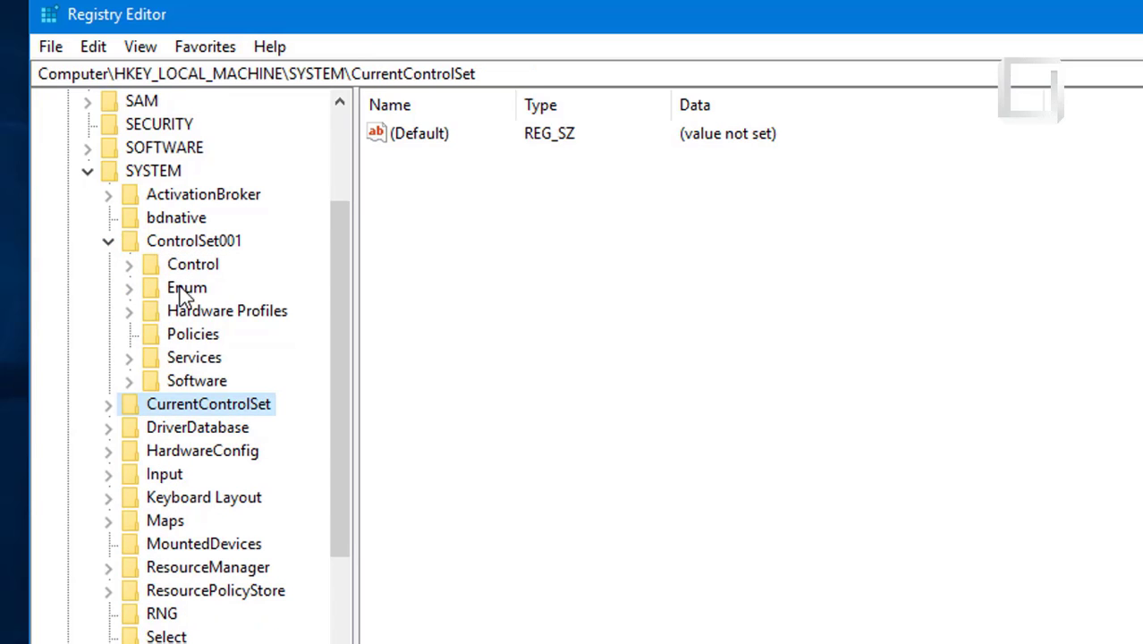
pyautogui.doubleClick(190, 356)
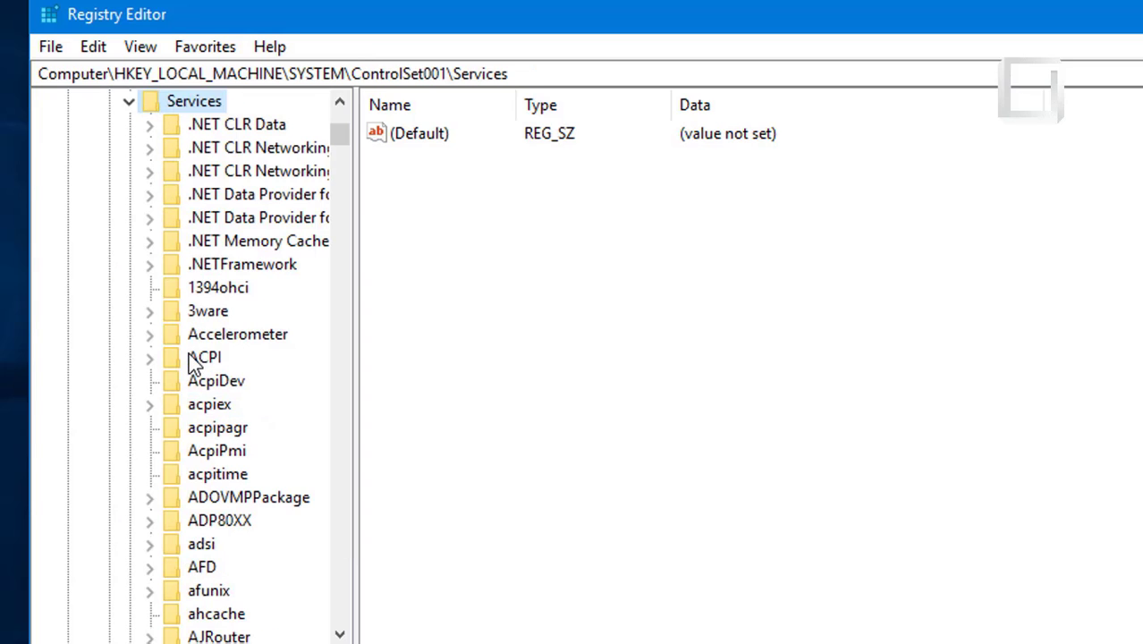
# Find and select the USBSTOR subkey under ControlSet001's Services key
pyautogui.click(238, 431)
pyautogui.press('u')
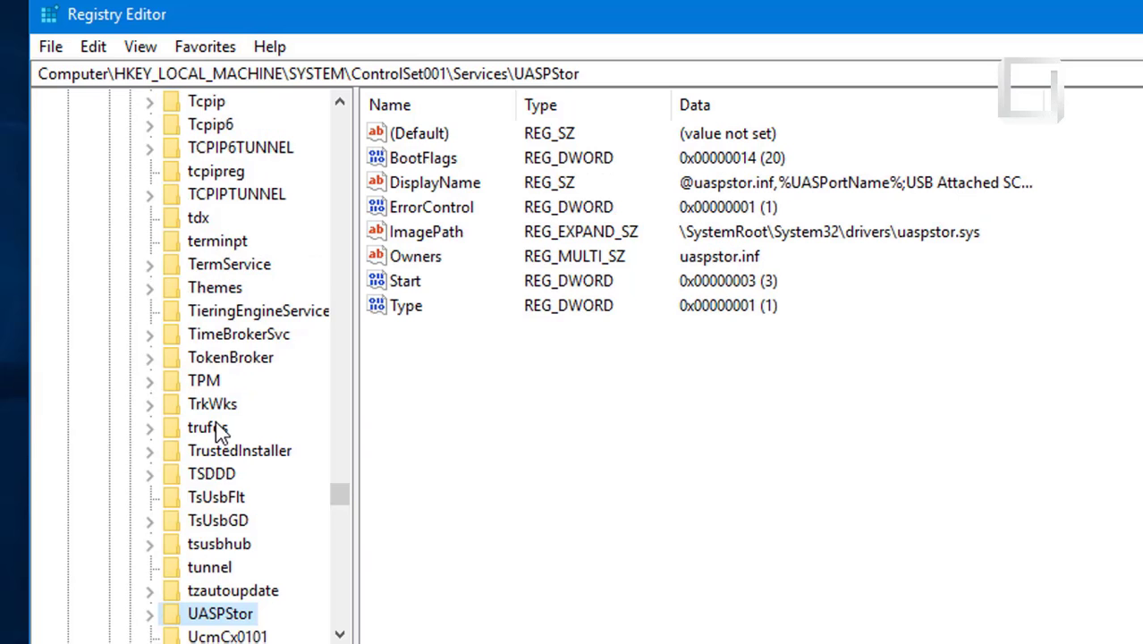
pyautogui.scroll(-7, 219, 443)
pyautogui.scroll(-3, 214, 456)
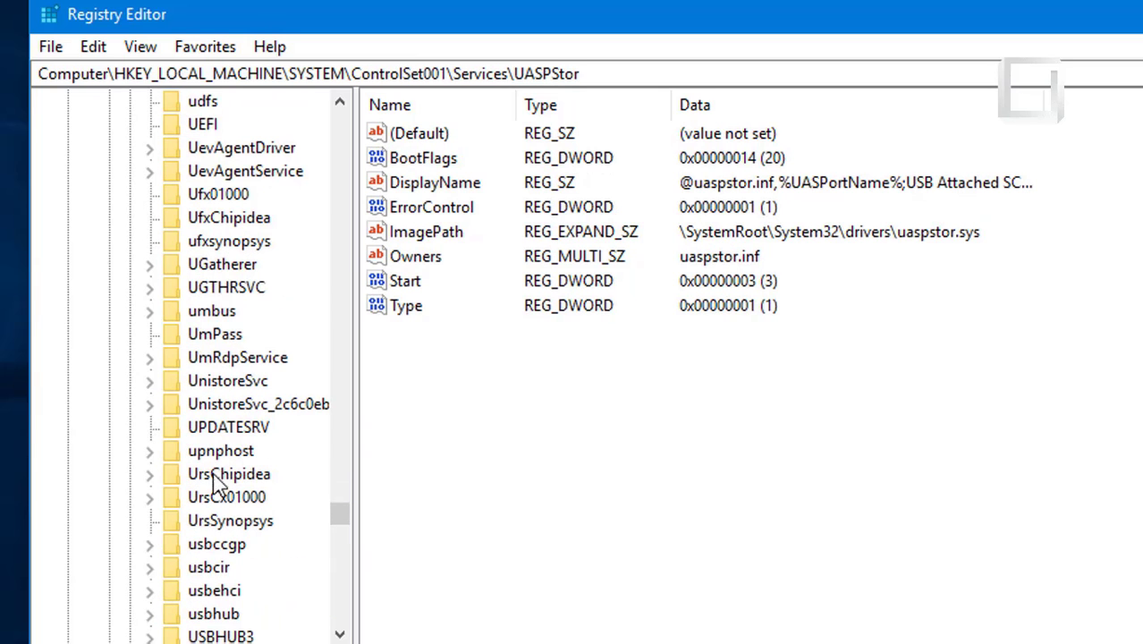
pyautogui.scroll(-3, 215, 532)
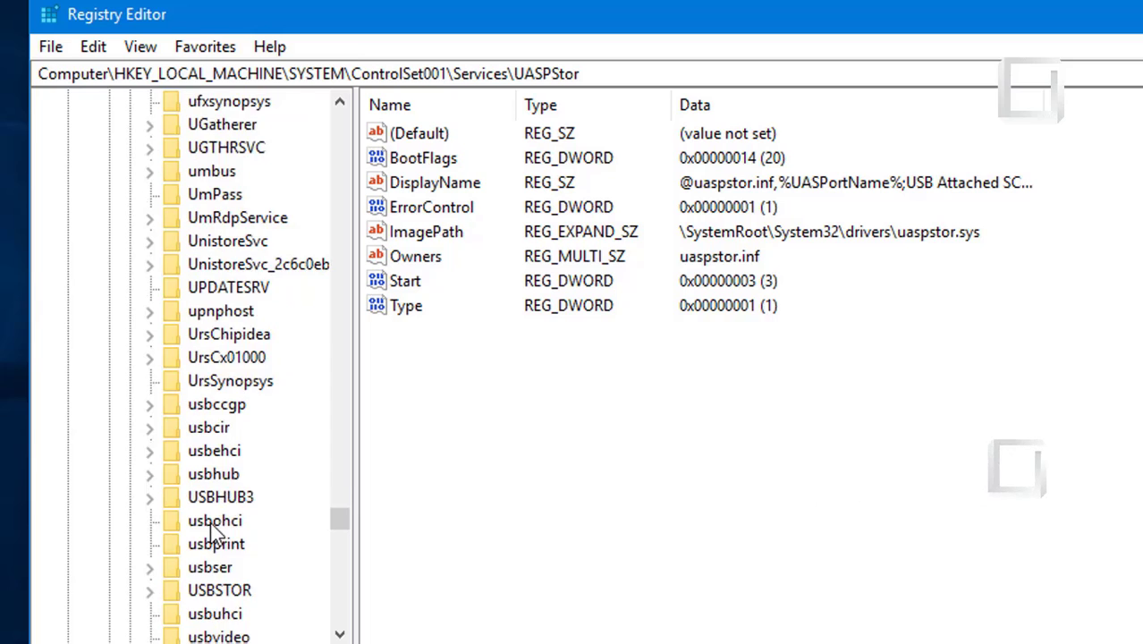
pyautogui.click(223, 523)
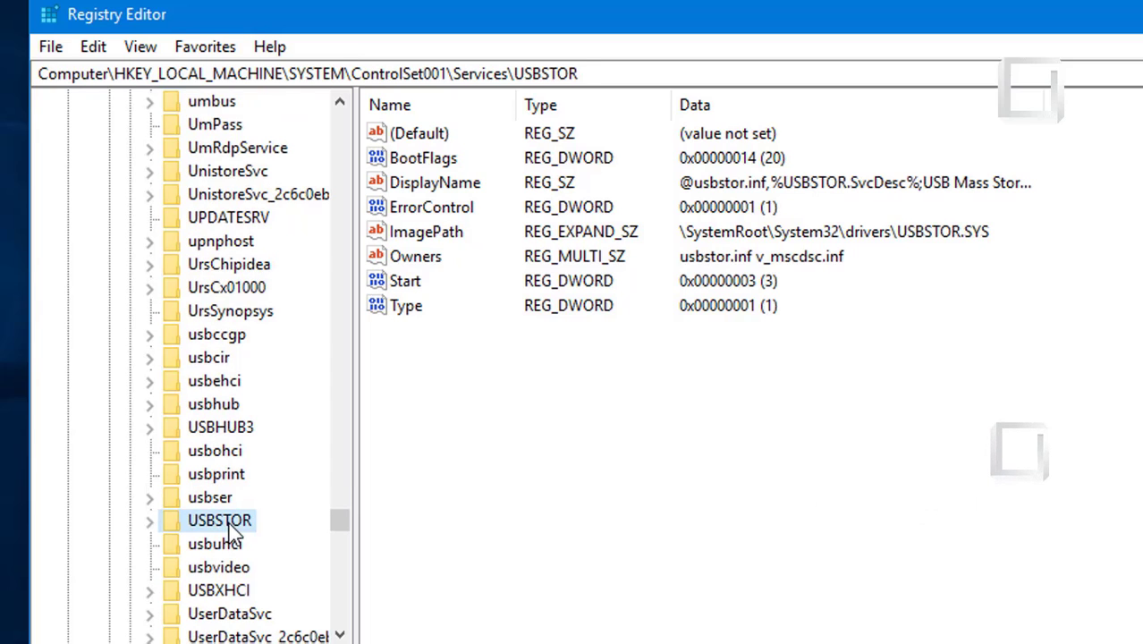
# Open the Start value of ControlSet001's USBSTOR key and save it as 3
pyautogui.doubleClick(420, 288)
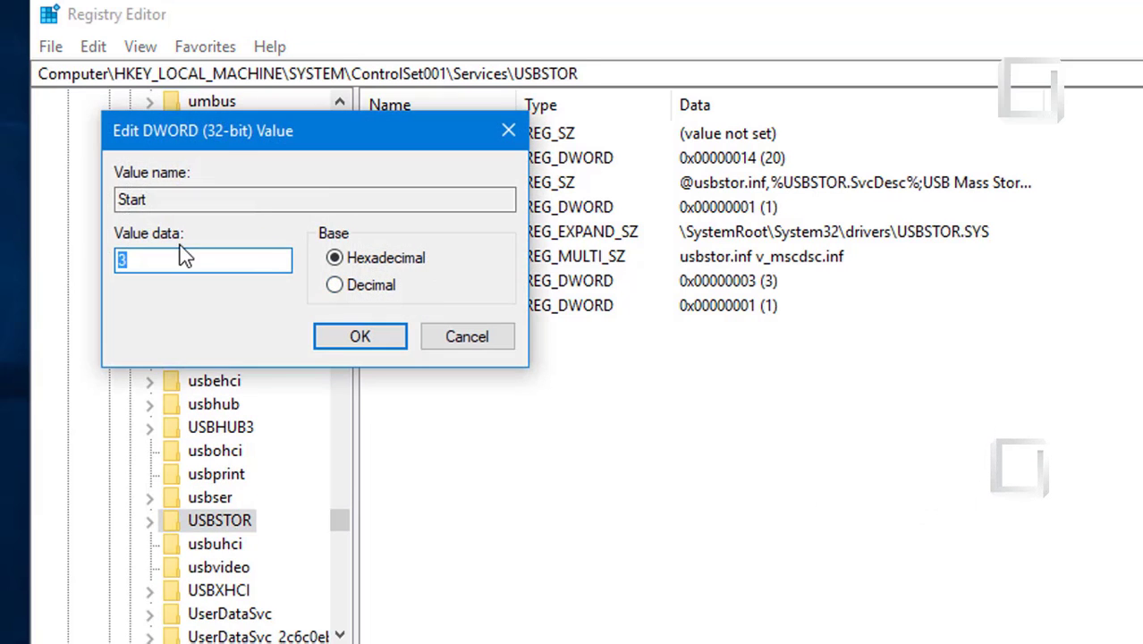
pyautogui.click(150, 258)
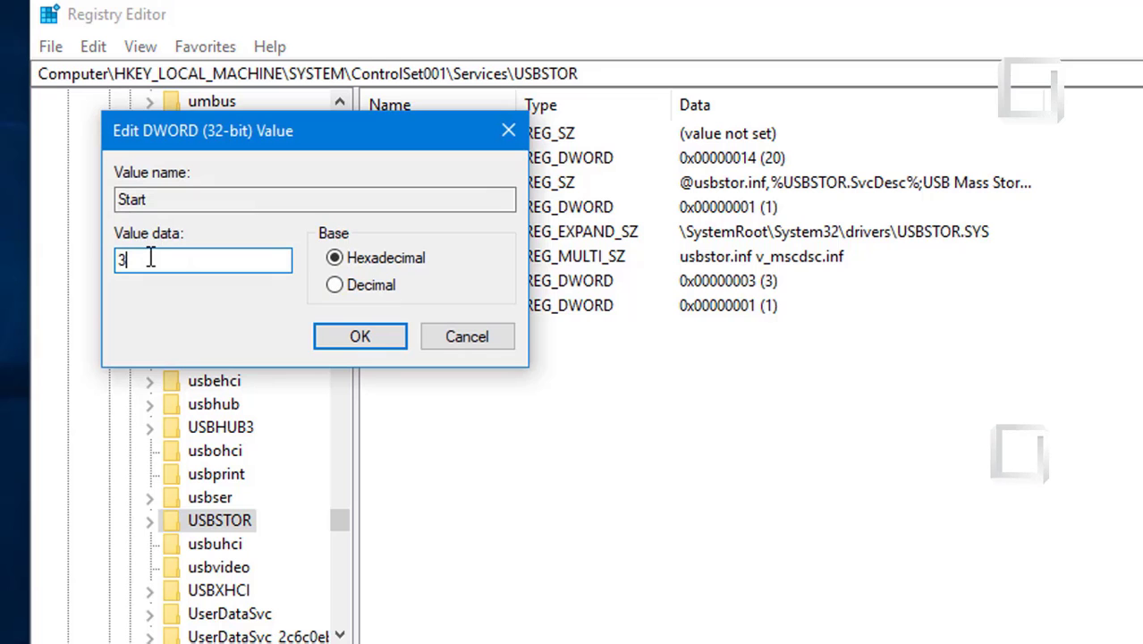
pyautogui.click(331, 332)
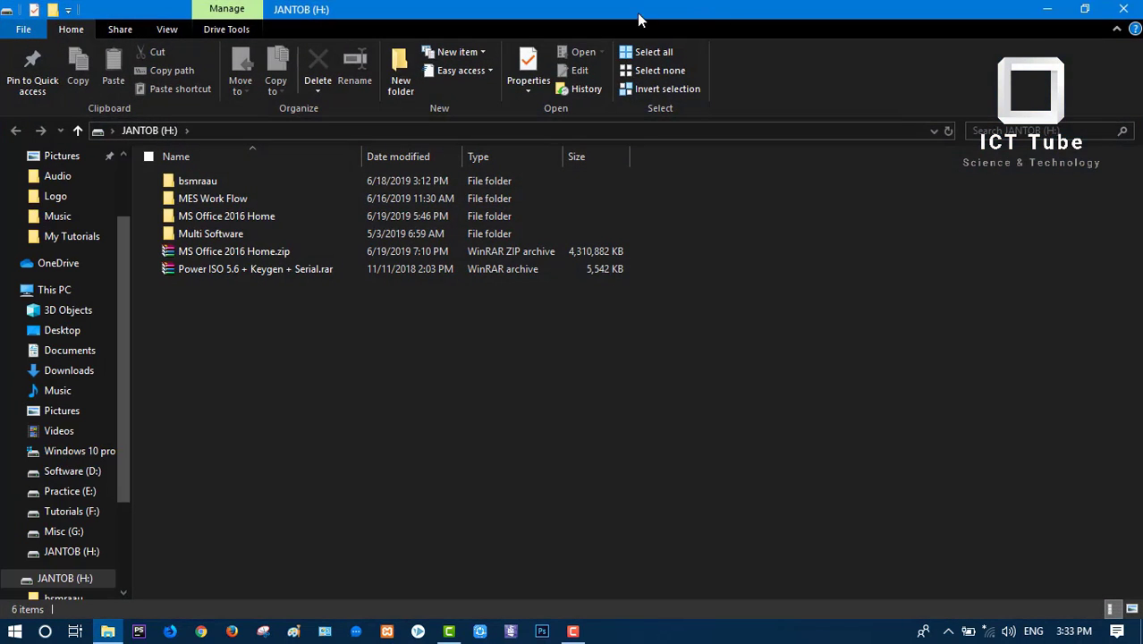
# Close the H: drive's window, open This PC and select the H: USB drive to check that it is listed
pyautogui.click(1123, 9)
pyautogui.click(39, 196)
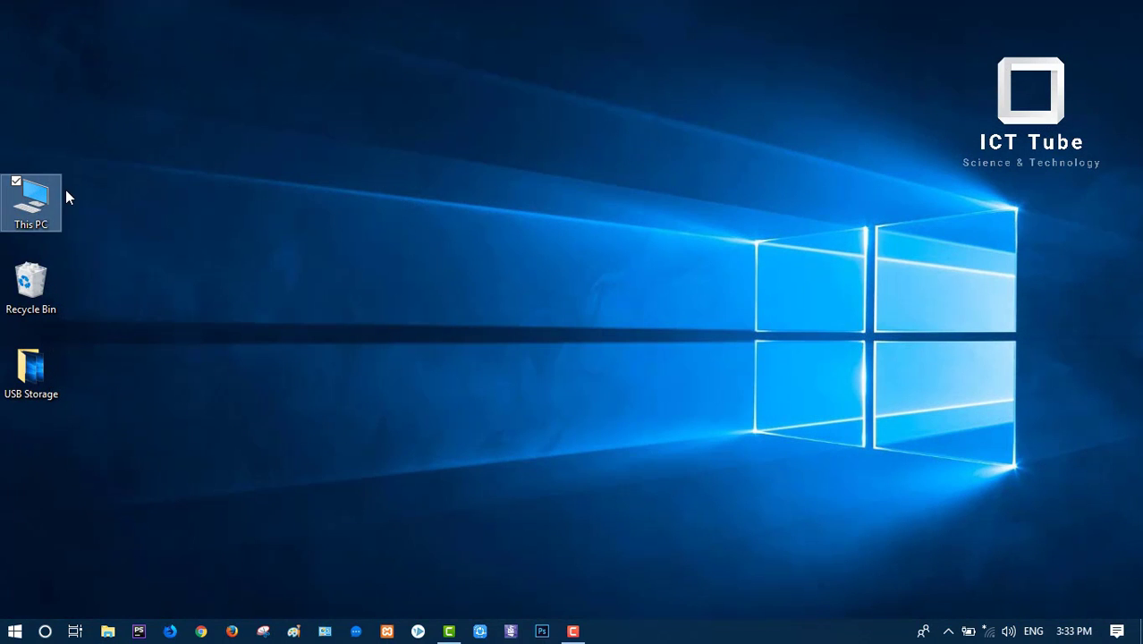
pyautogui.doubleClick(47, 200)
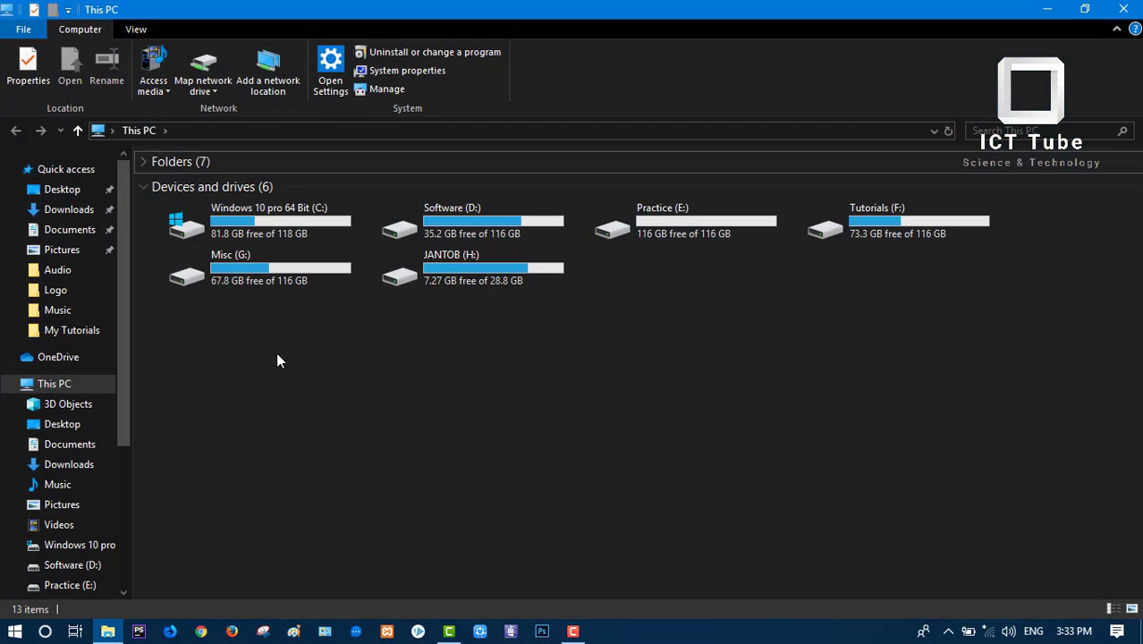
pyautogui.click(458, 272)
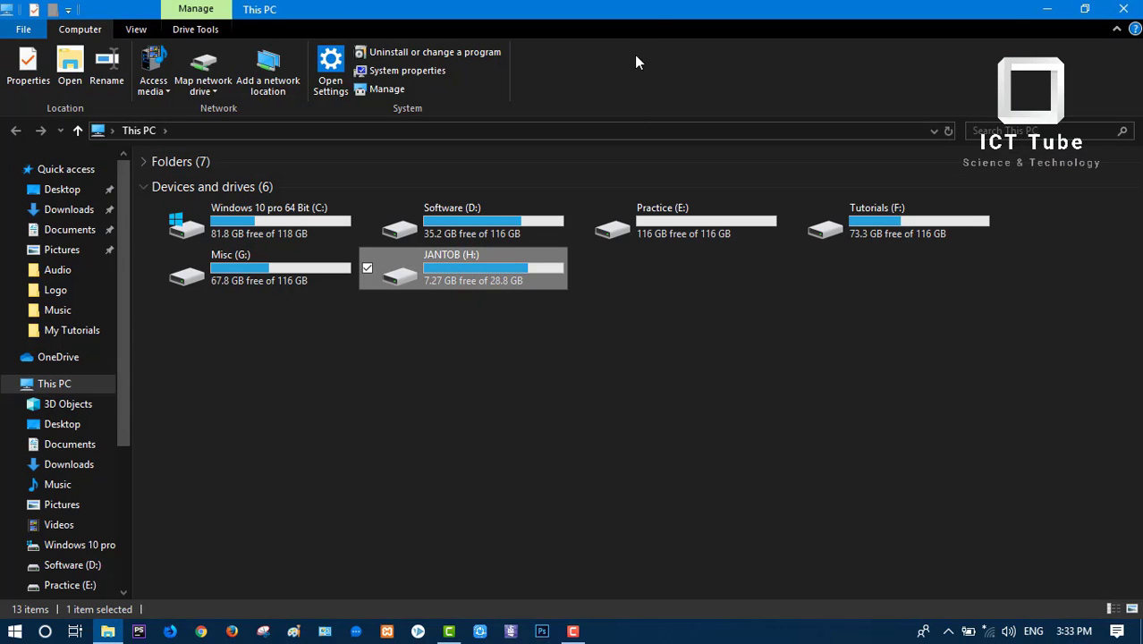
pyautogui.doubleClick(650, 21)
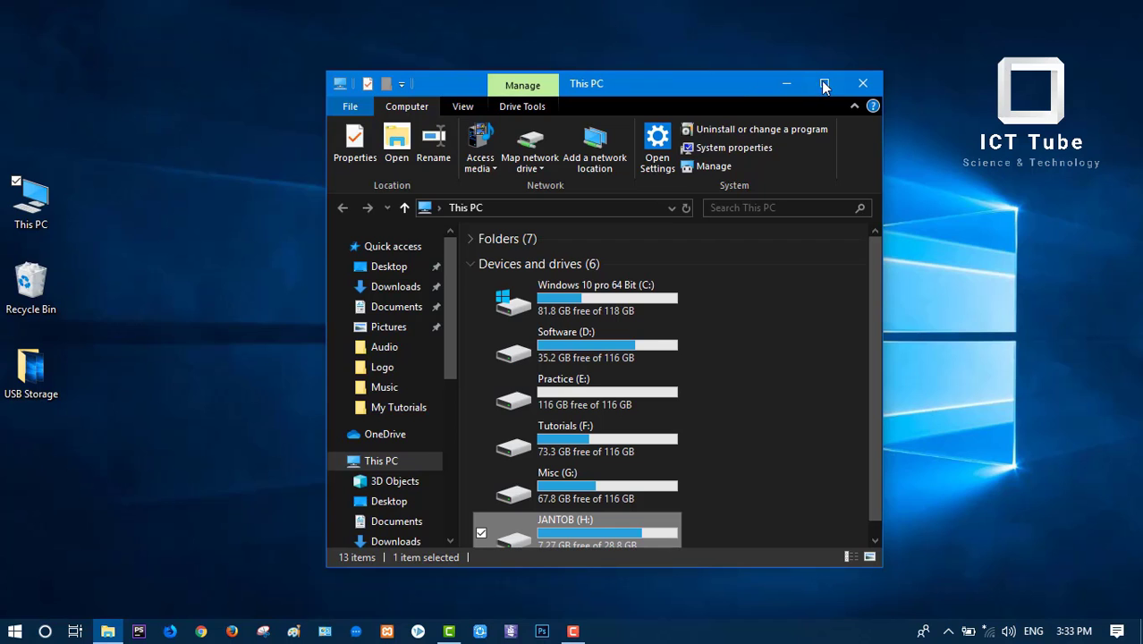
pyautogui.click(825, 83)
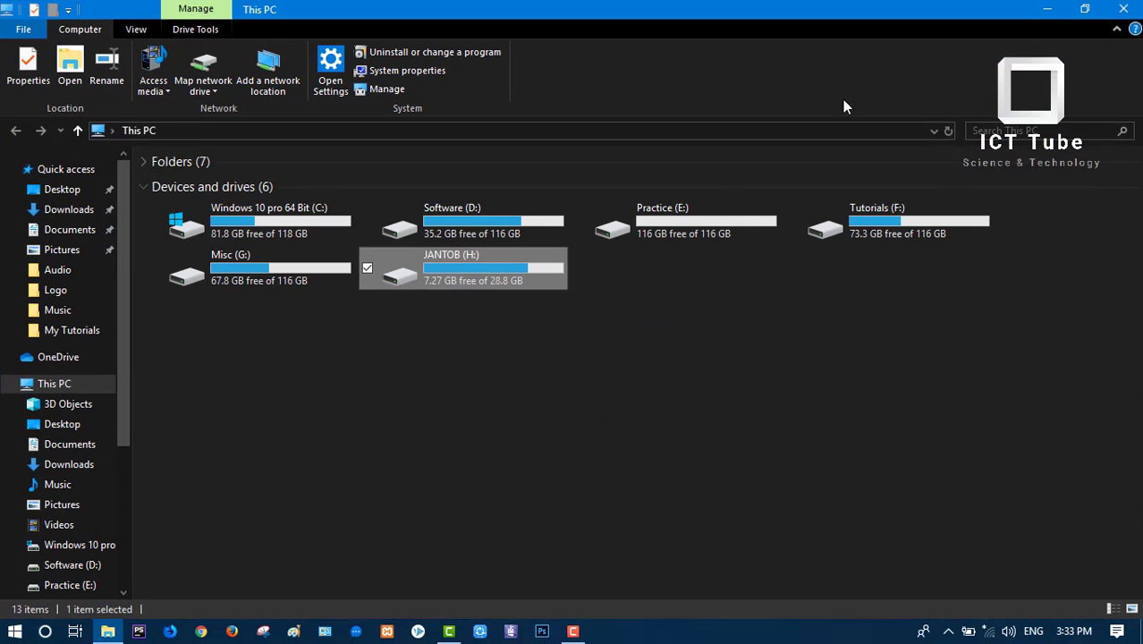
# Close the This PC window and refresh the desktop
pyautogui.click(1106, 19)
pyautogui.rightClick(744, 102)
pyautogui.click(775, 154)
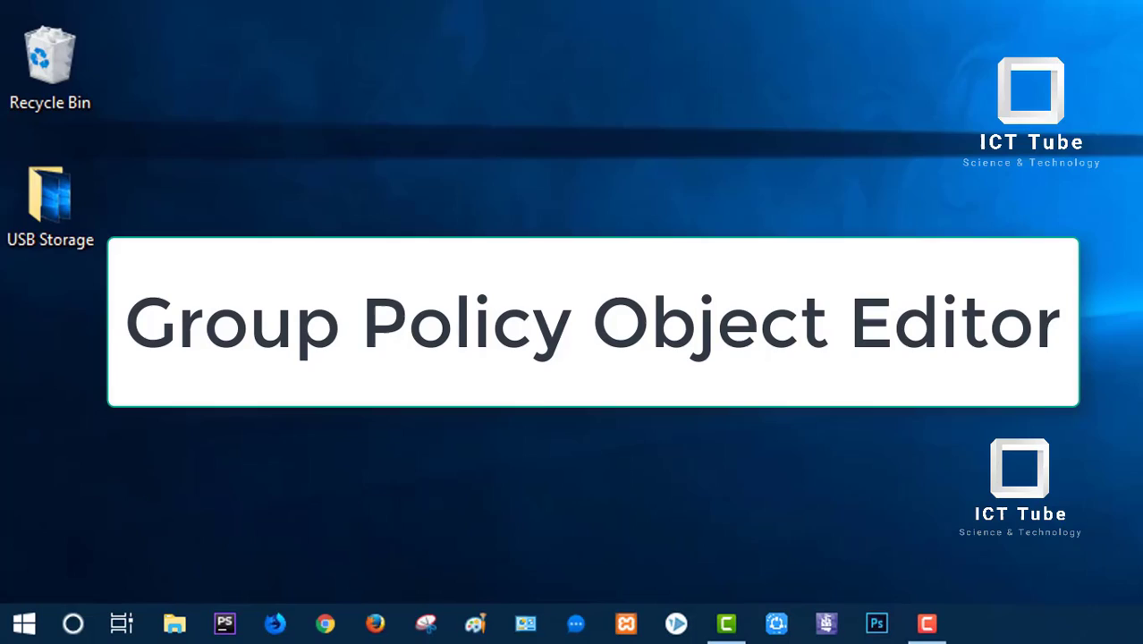
# Launch gpedit.msc and expand Administrative Templates under Computer Configuration
pyautogui.press('super+r')
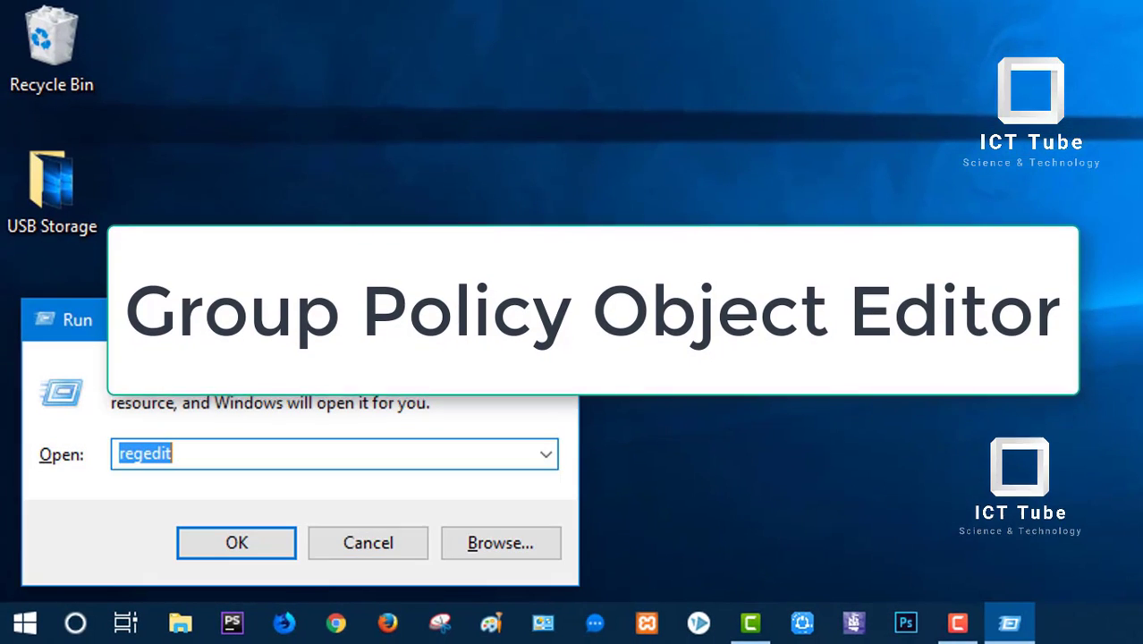
pyautogui.write('gp')
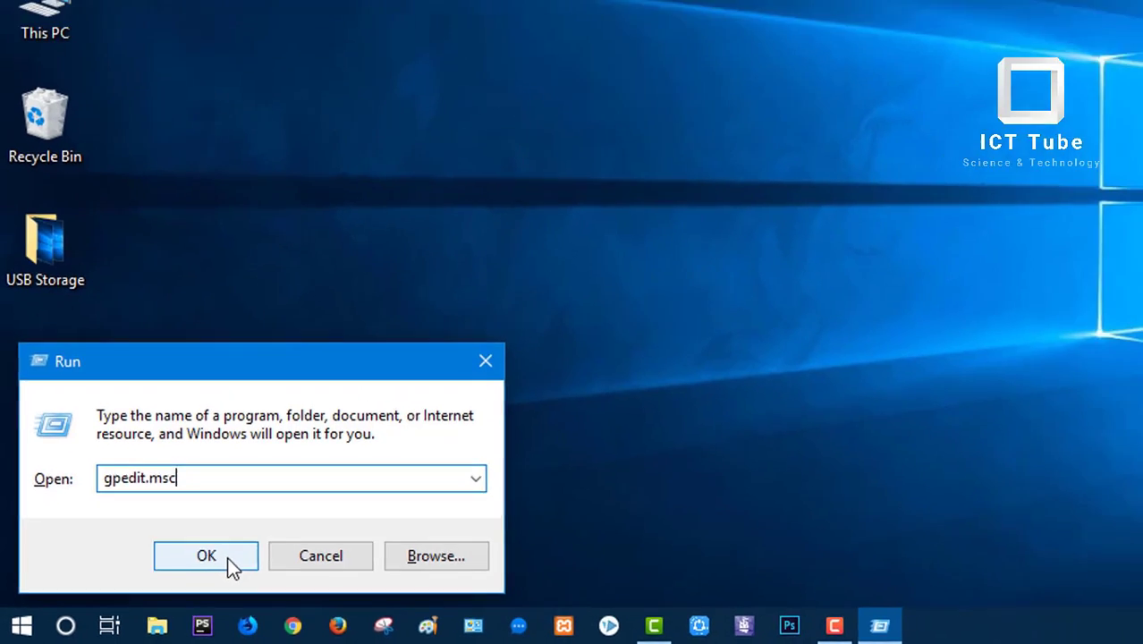
pyautogui.click(265, 553)
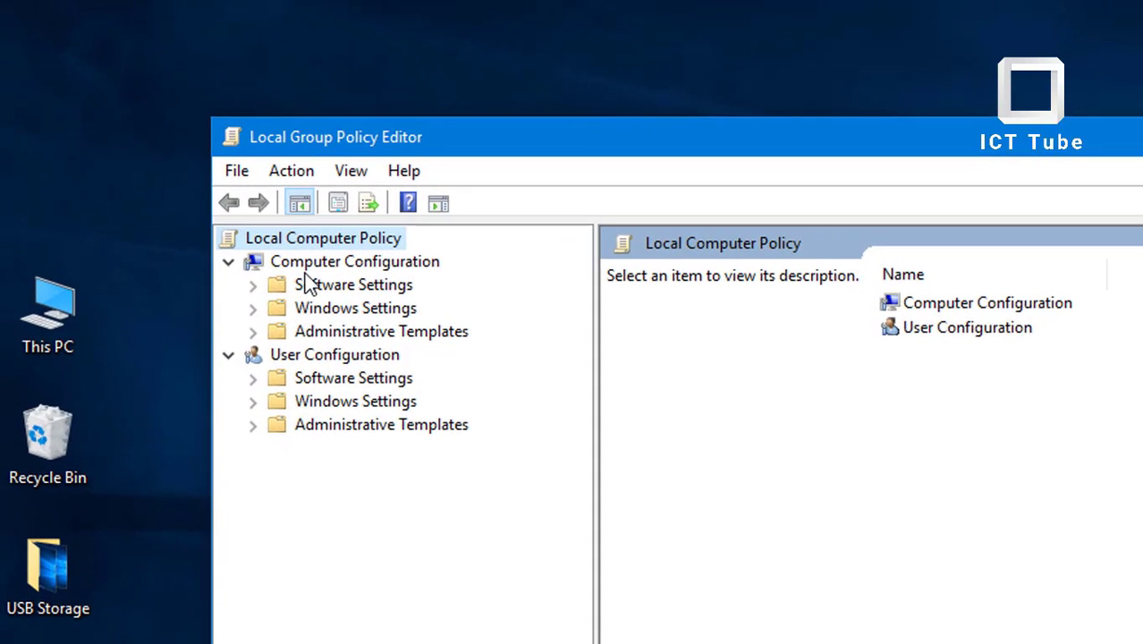
pyautogui.click(363, 334)
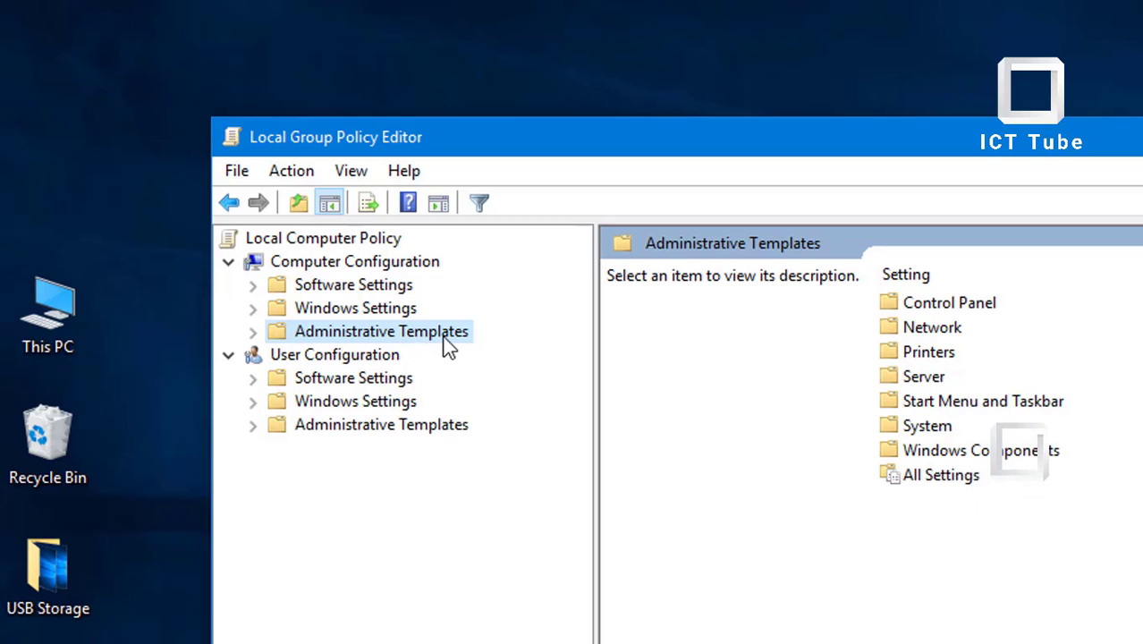
pyautogui.click(253, 333)
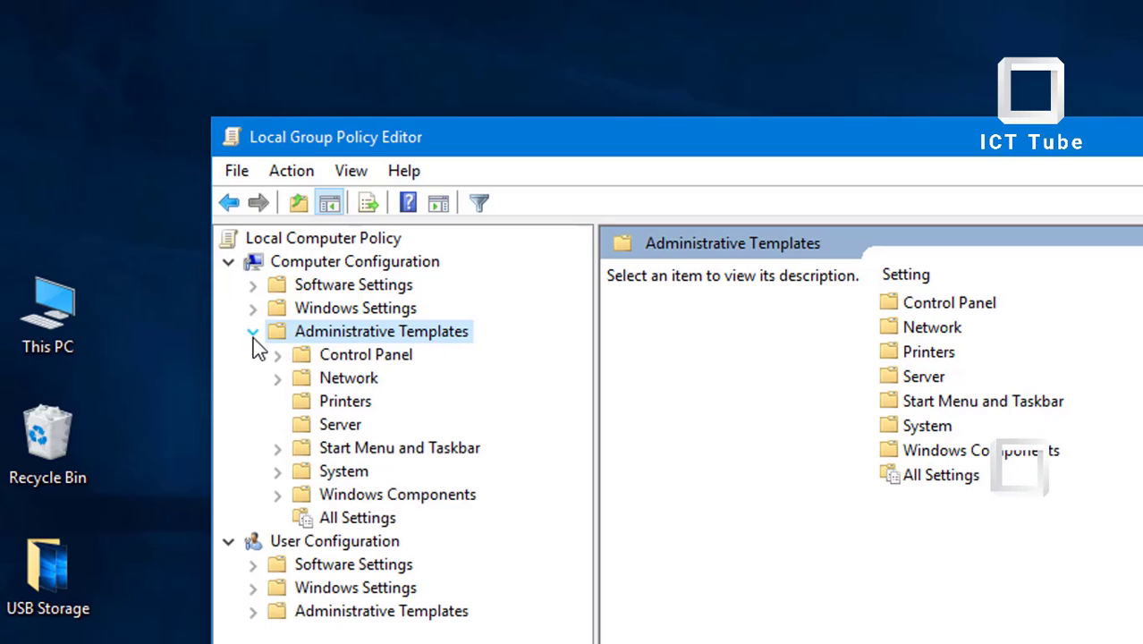
# Open the Removable Storage Access policies under System in Computer Configuration's Administrative Templates
pyautogui.click(279, 471)
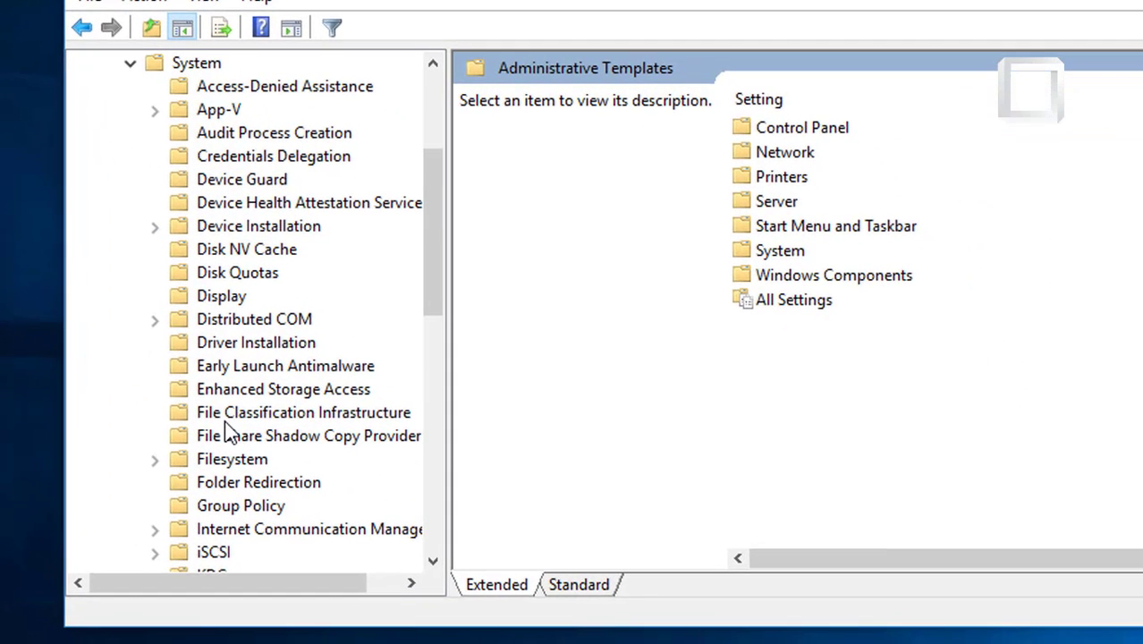
pyautogui.click(227, 423)
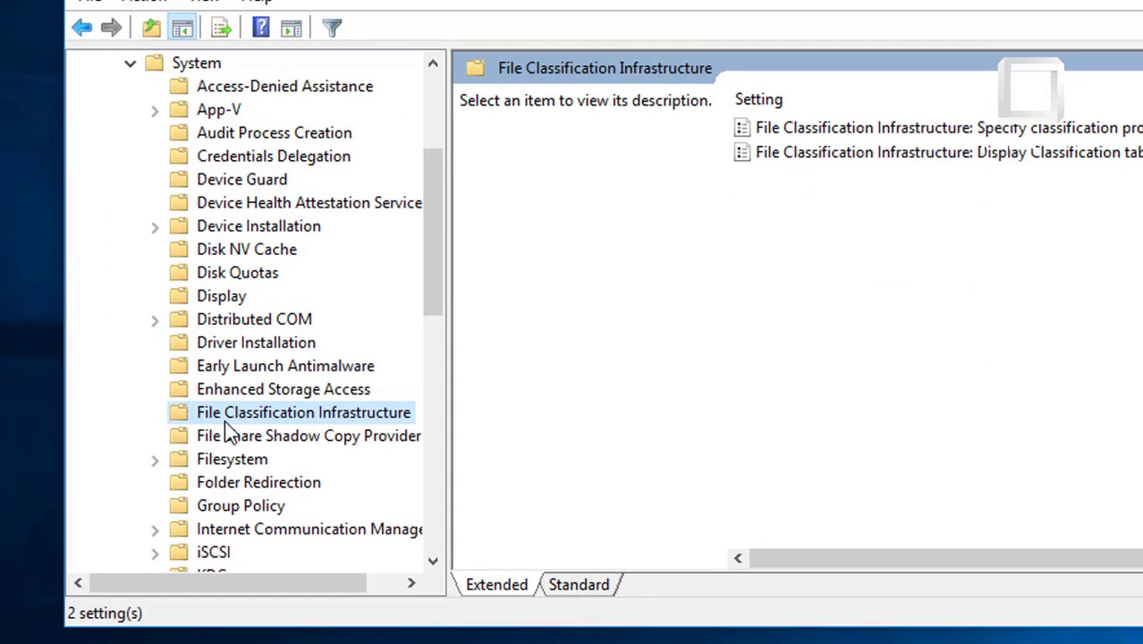
pyautogui.press('r')
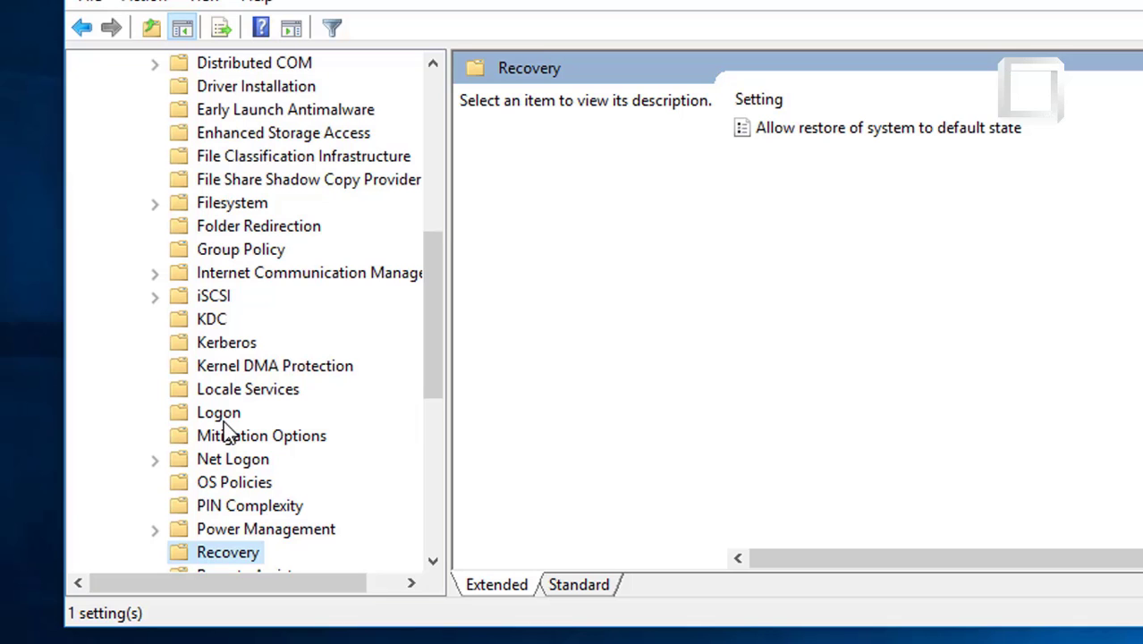
pyautogui.scroll(-7, 228, 433)
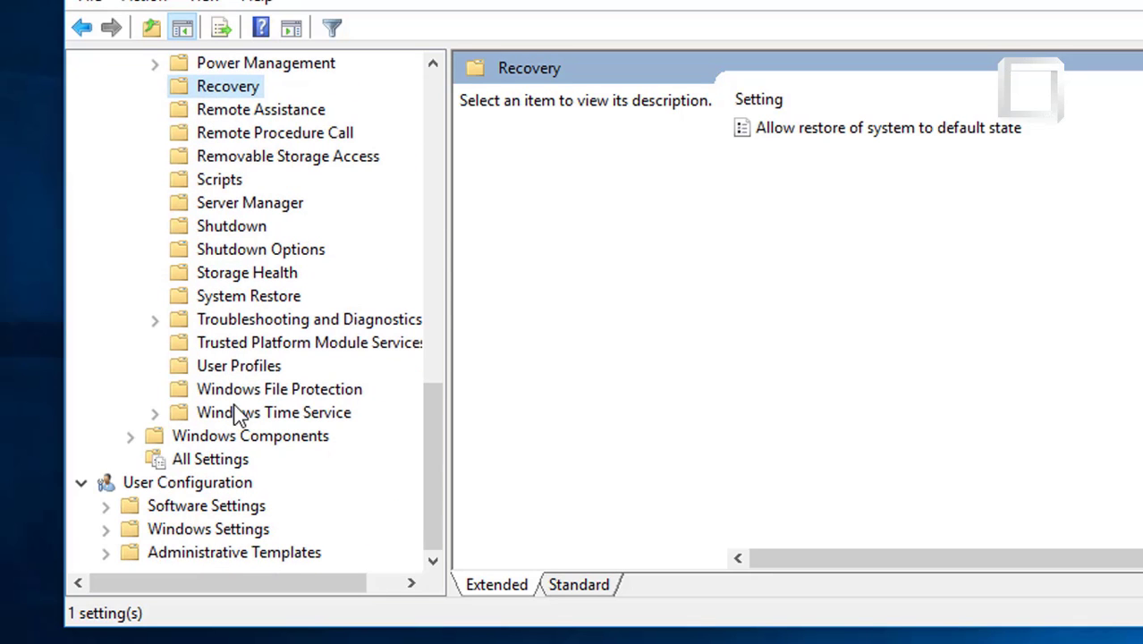
pyautogui.click(277, 159)
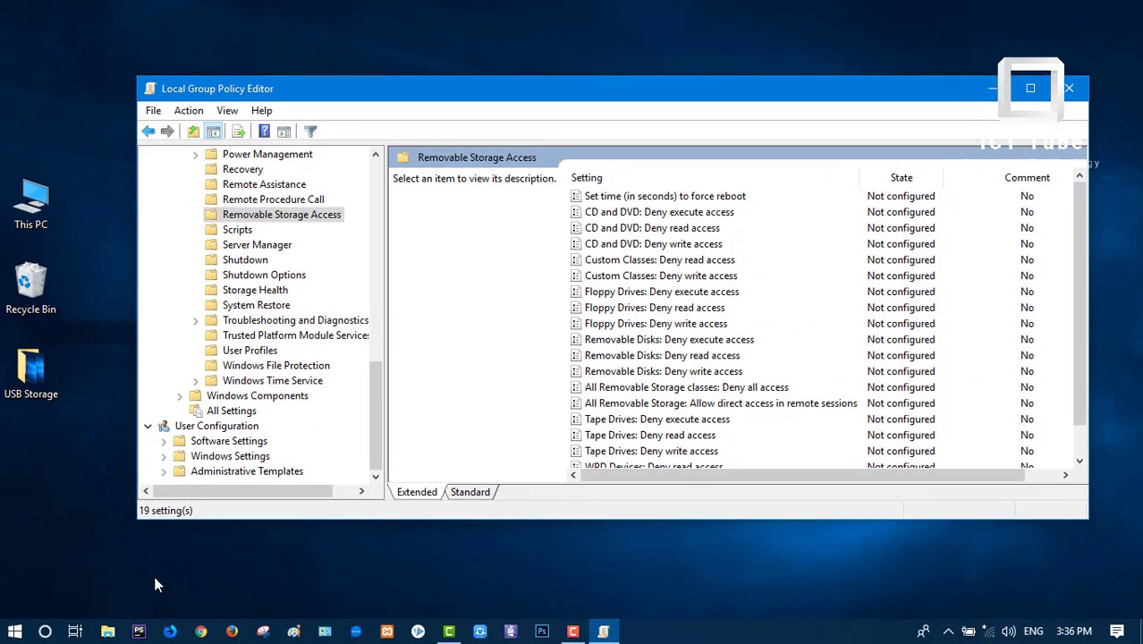
# Switch to File Explorer, open This PC and select the H: USB drive to check that it is listed
pyautogui.click(107, 631)
pyautogui.click(74, 382)
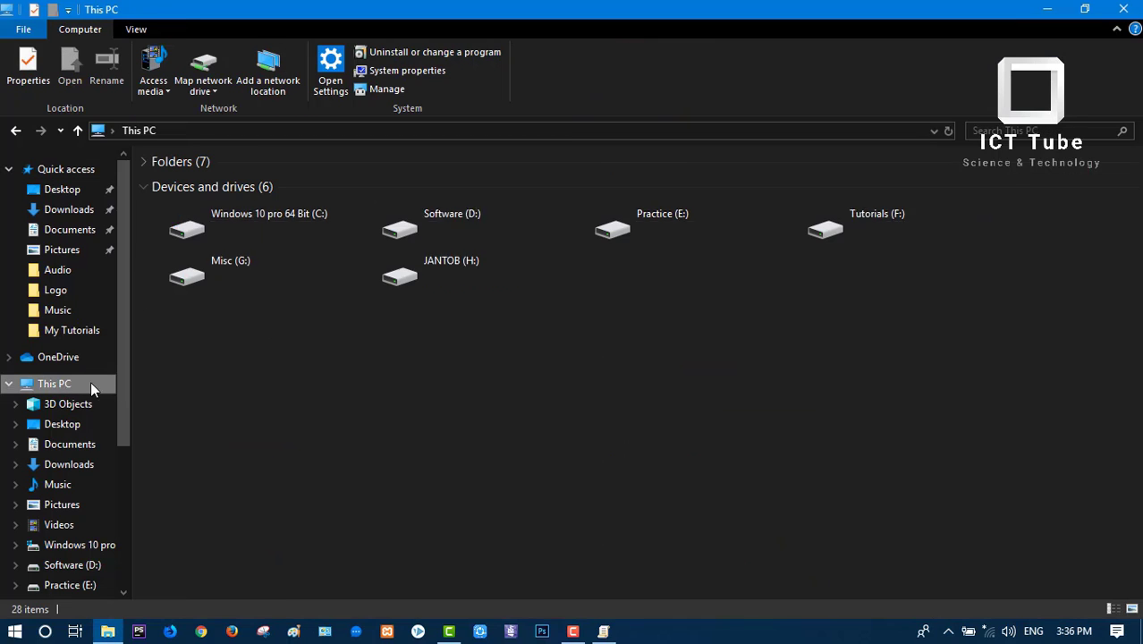
pyautogui.click(448, 283)
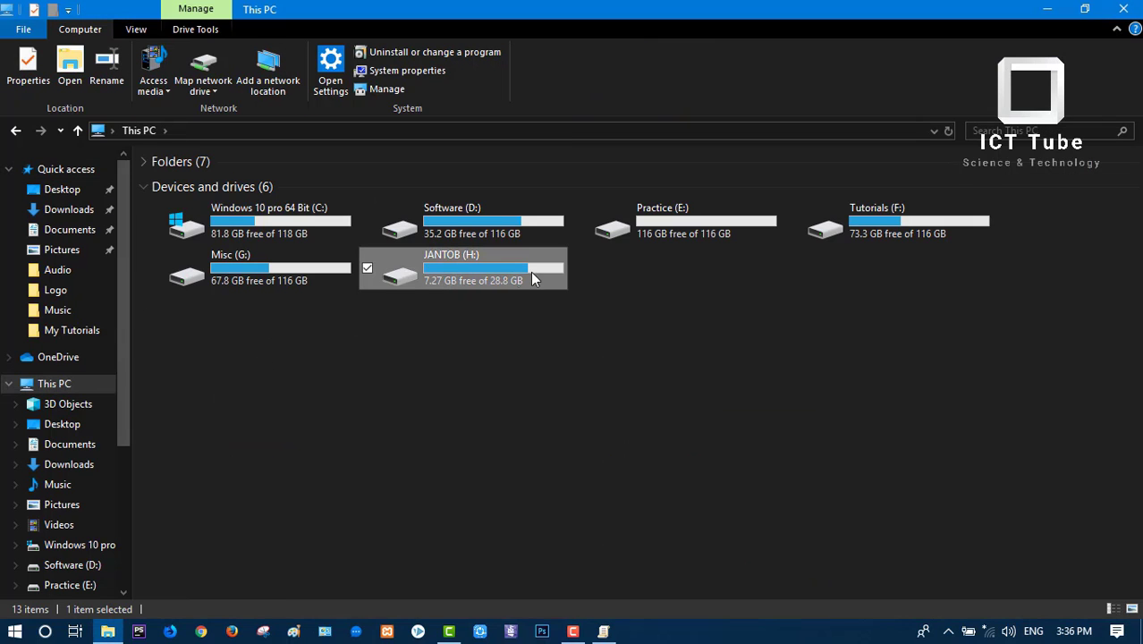
pyautogui.click(585, 269)
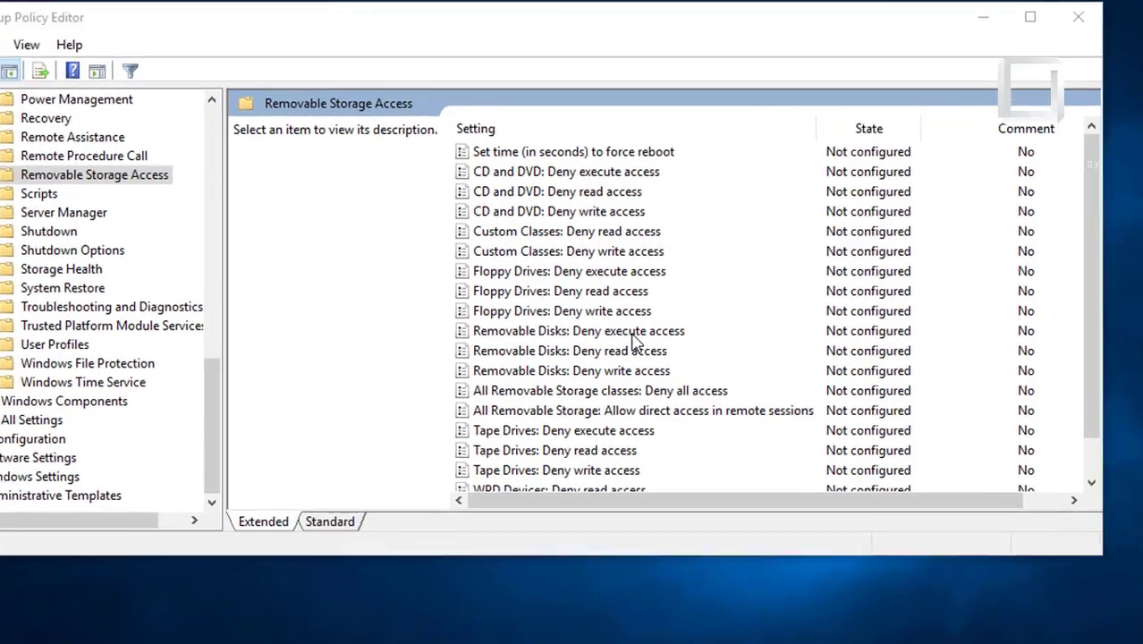
# Set the "Removable Disks: Deny execute access" policy to Enabled and apply it
pyautogui.click(711, 340)
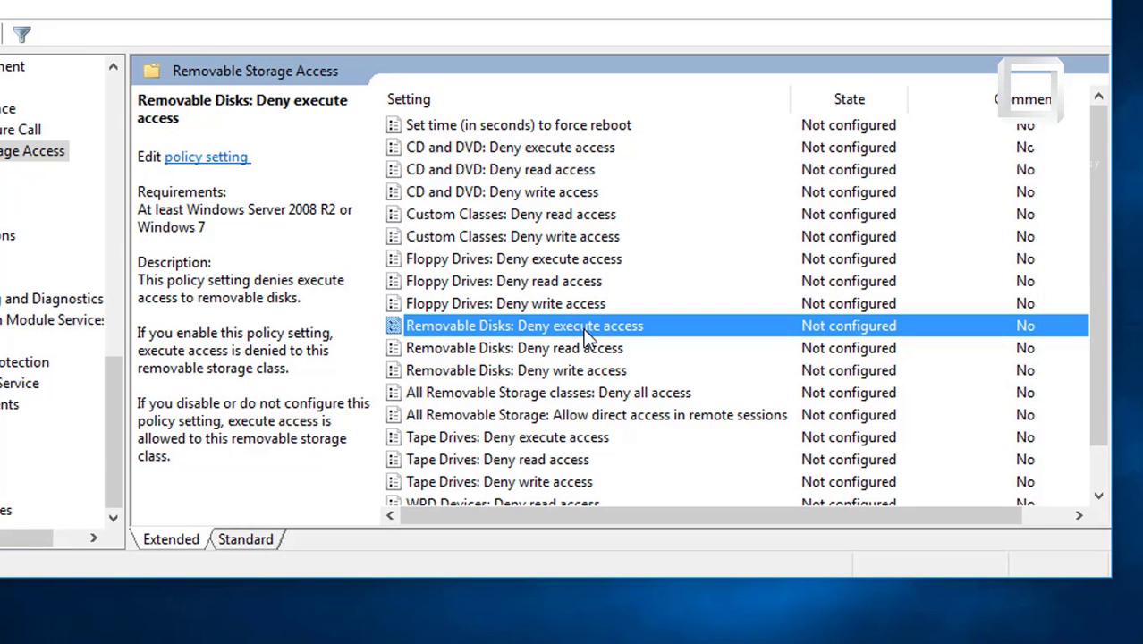
pyautogui.doubleClick(583, 328)
pyautogui.click(162, 152)
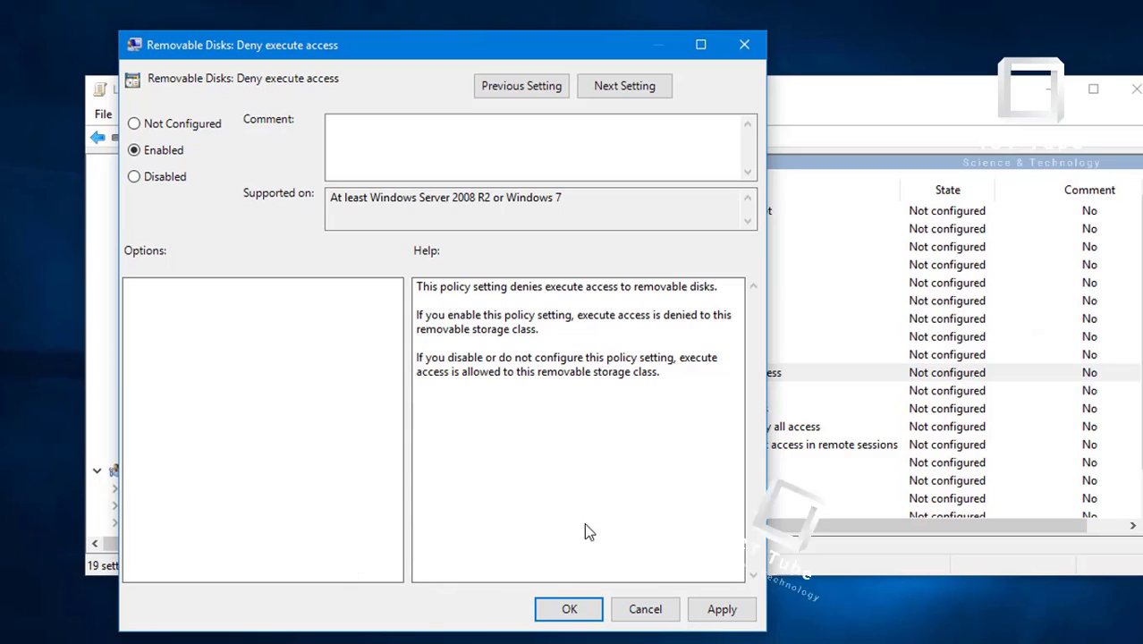
pyautogui.click(719, 610)
pyautogui.click(567, 609)
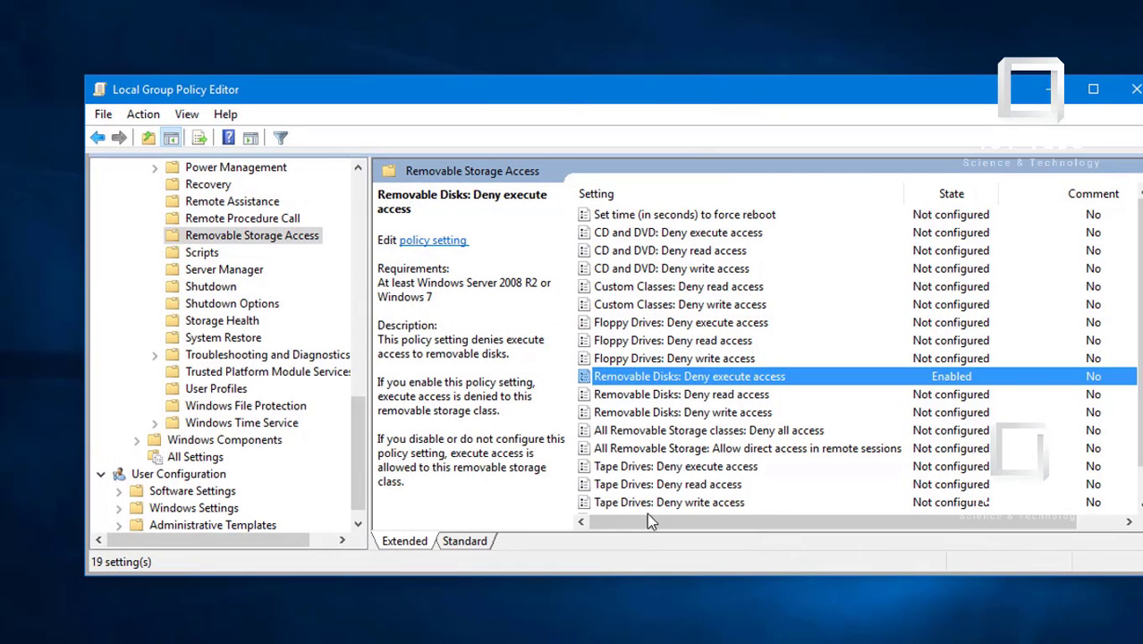
# Set the "Removable Disks: Deny read access" policy to Enabled and apply it
pyautogui.doubleClick(696, 401)
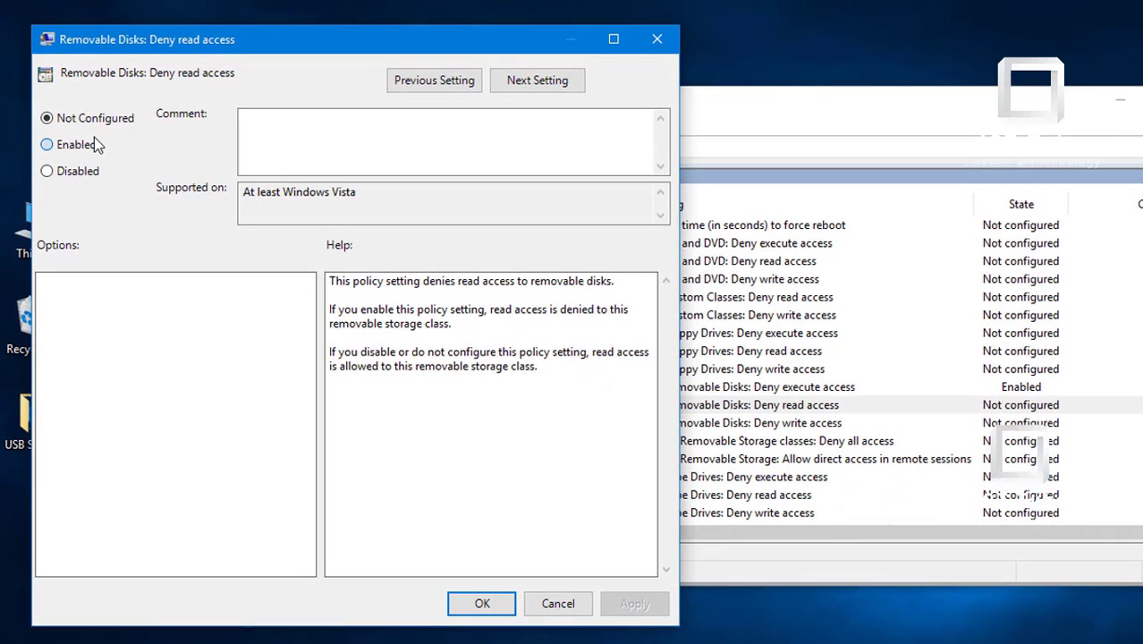
pyautogui.click(96, 146)
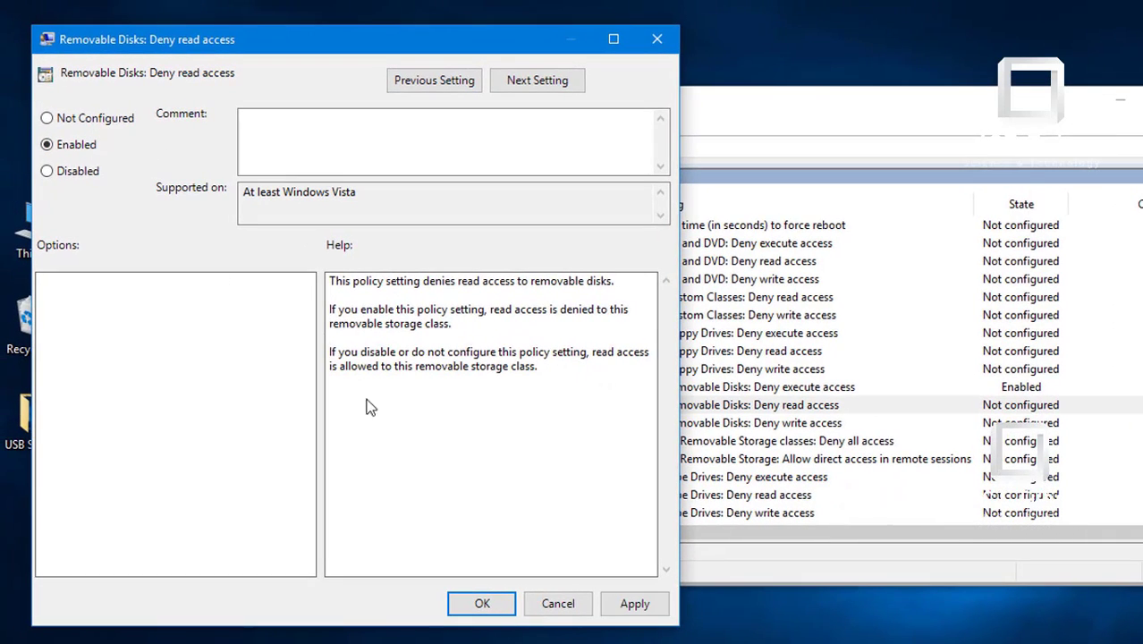
pyautogui.click(637, 603)
pyautogui.click(487, 603)
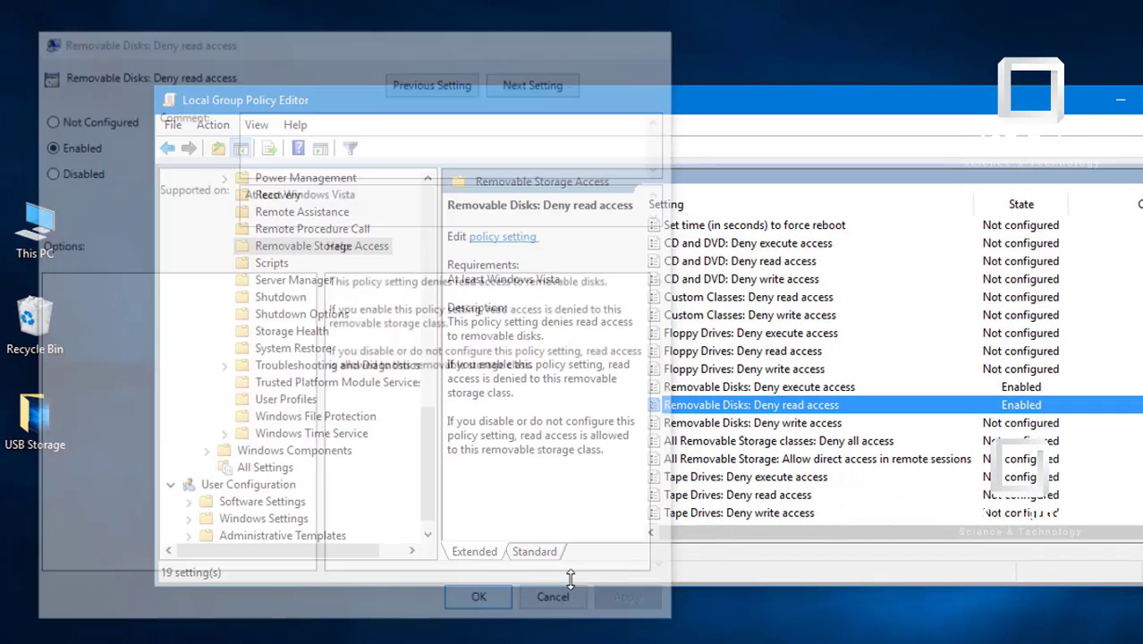
# Set the "Removable Disks: Deny write access" policy to Enabled and apply it
pyautogui.doubleClick(805, 426)
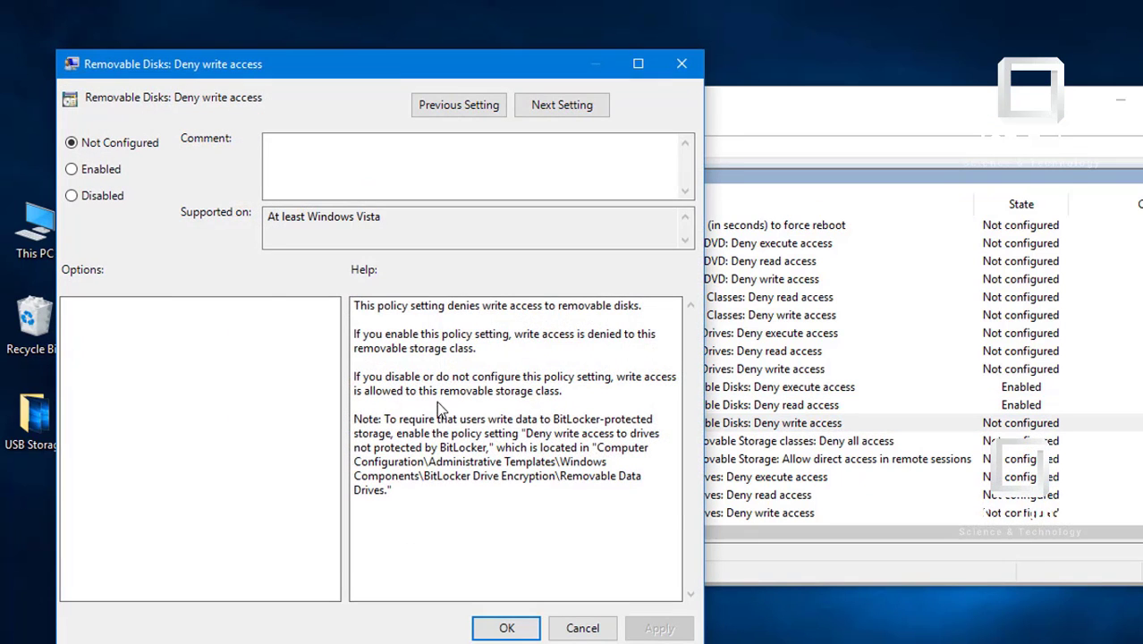
pyautogui.click(101, 170)
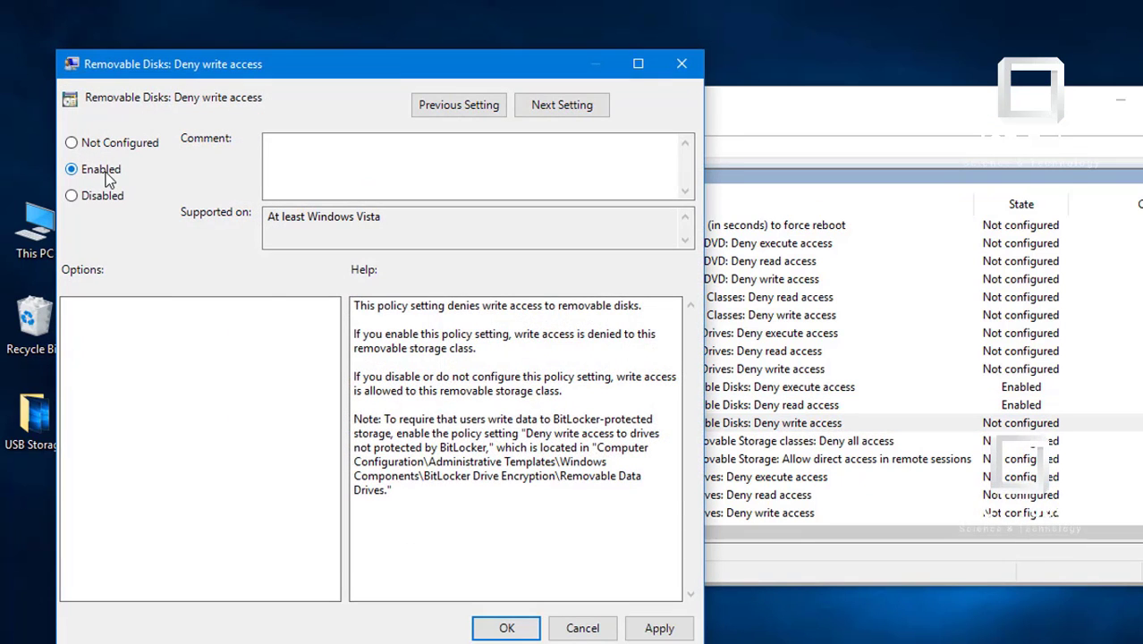
pyautogui.click(659, 628)
pyautogui.click(506, 627)
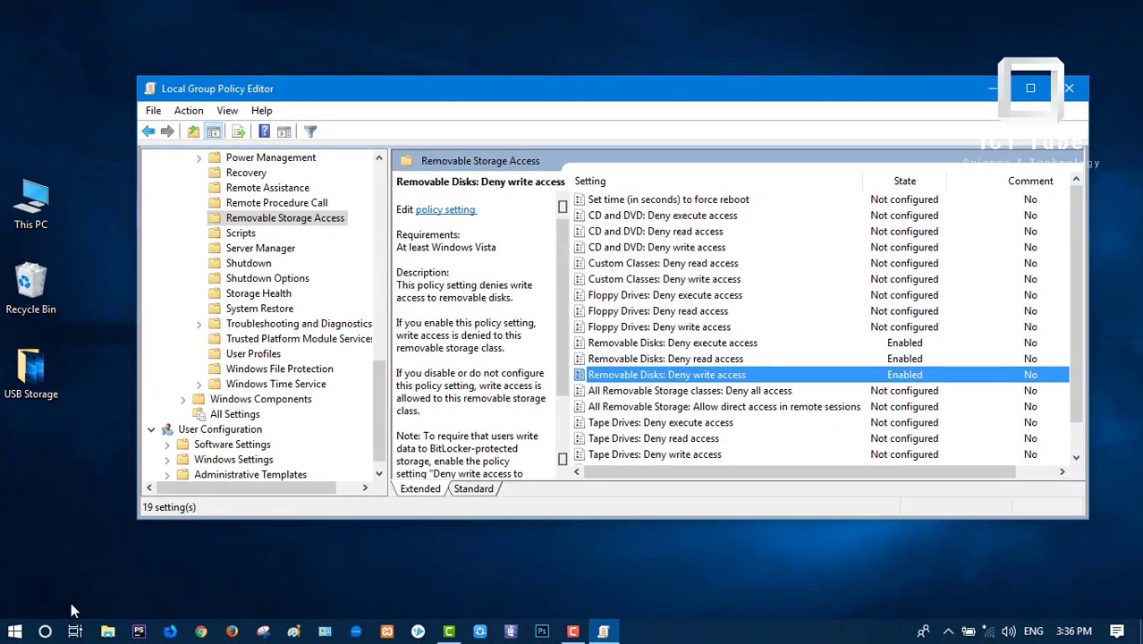
# Try to open the removable H: drive from This PC in File Explorer to test the deny policies
pyautogui.click(706, 361)
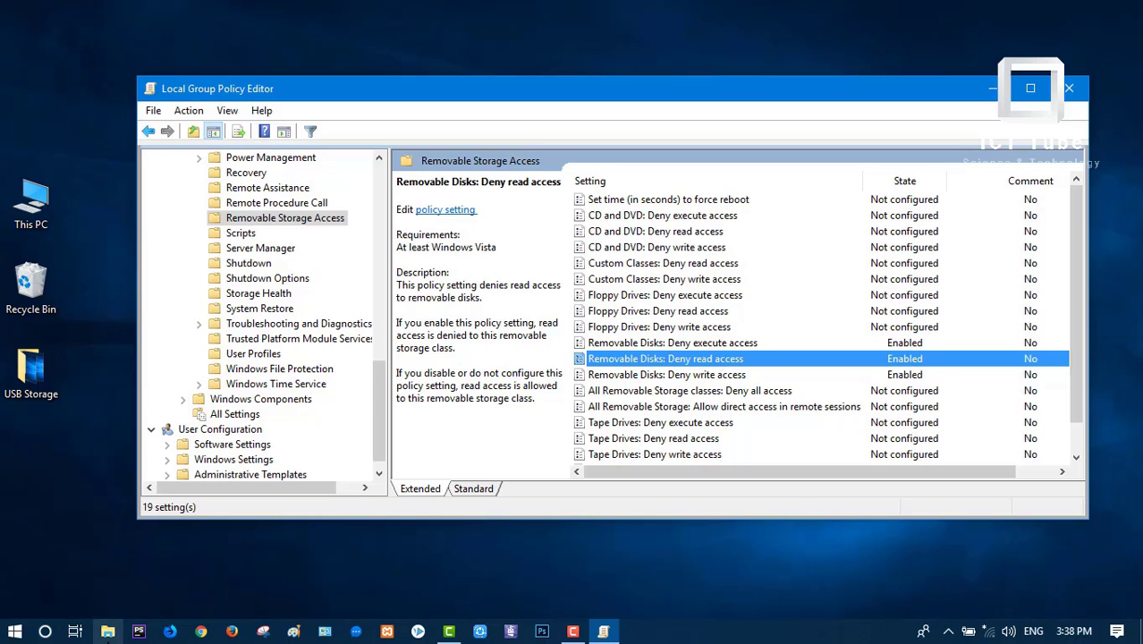
pyautogui.click(107, 632)
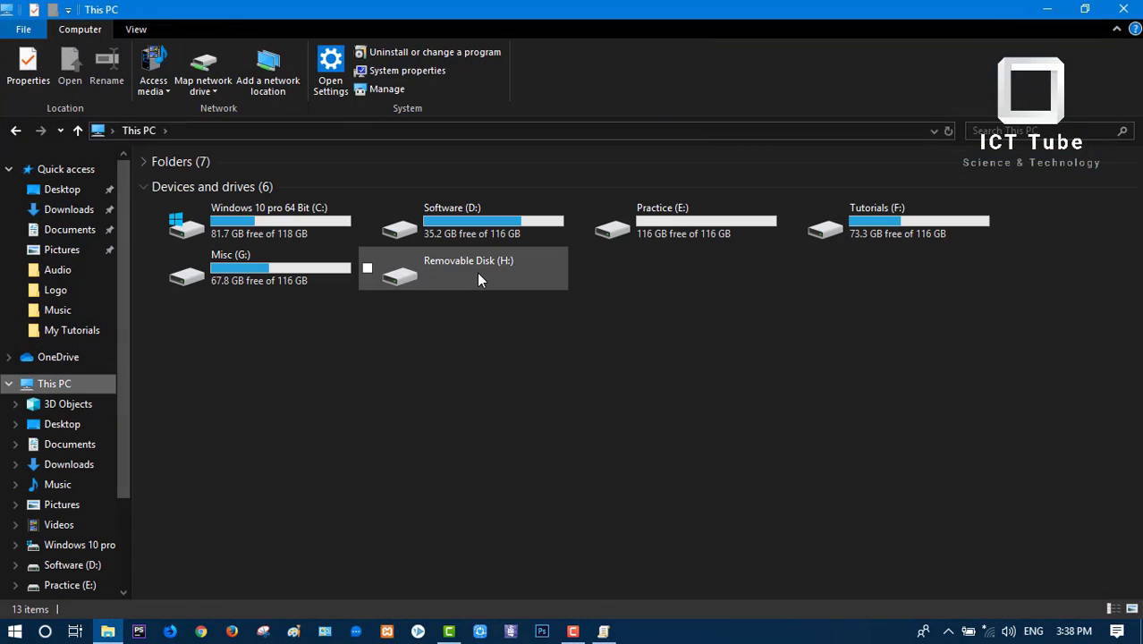
pyautogui.click(476, 272)
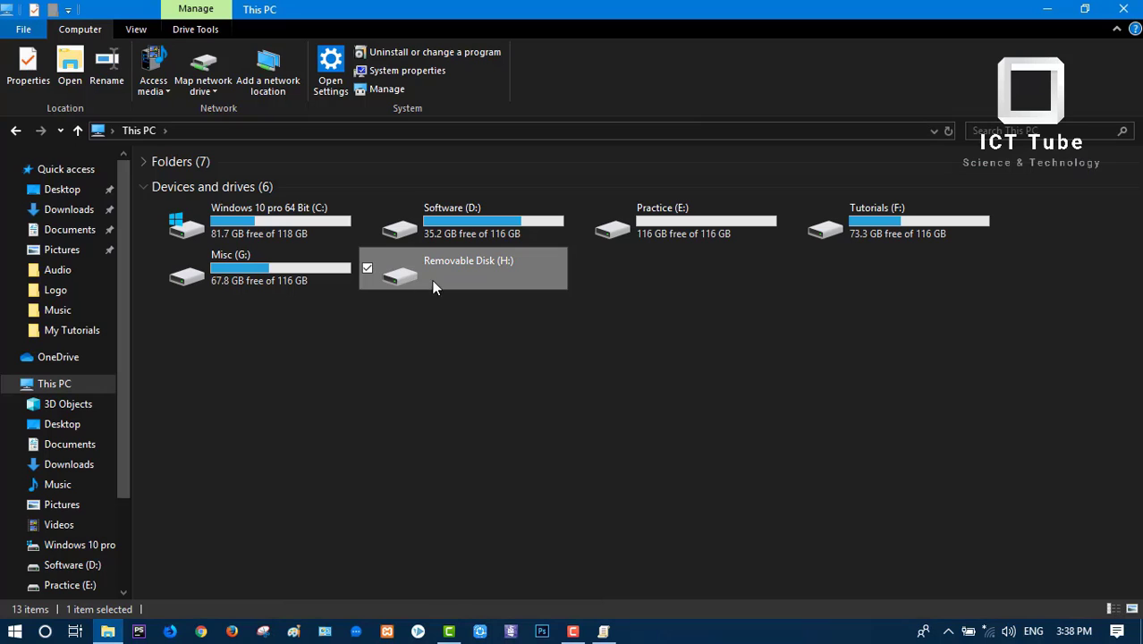
pyautogui.rightClick(477, 277)
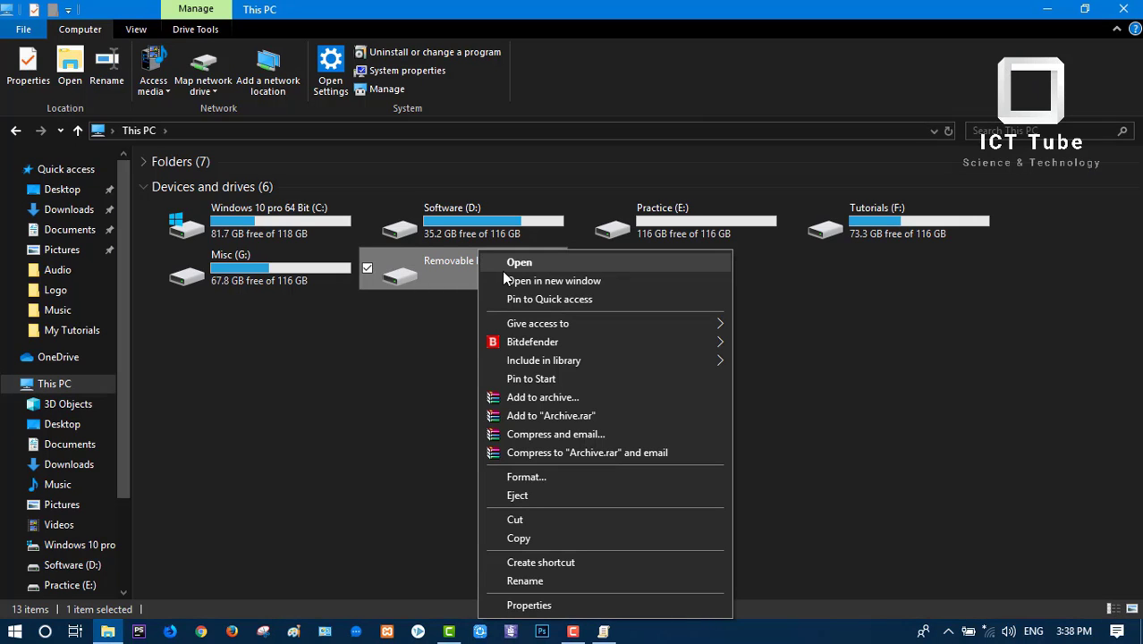
pyautogui.click(502, 271)
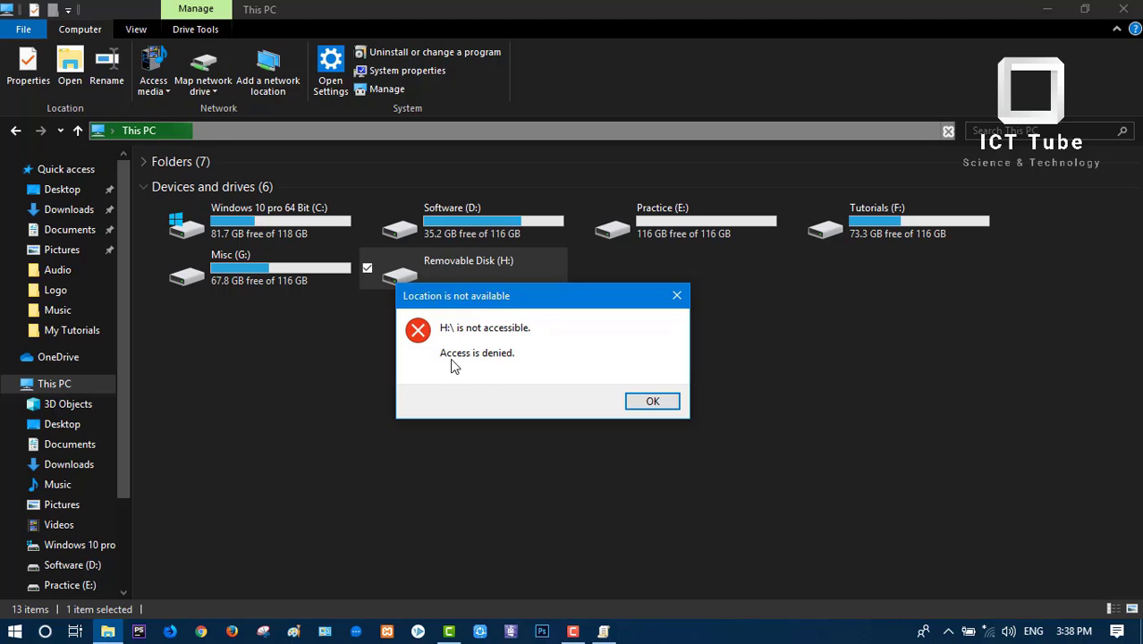
pyautogui.press('Return')
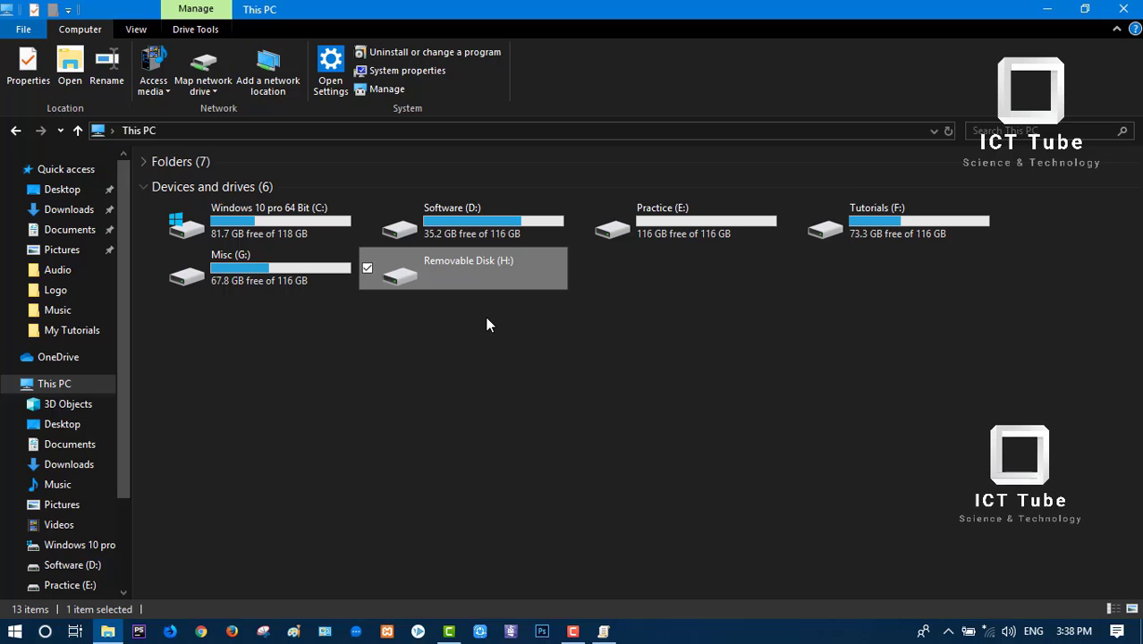
# Restore the This PC window to a smaller size, move it aside and bring the Local Group Policy Editor forward
pyautogui.click(1085, 11)
pyautogui.moveTo(685, 41); pyautogui.dragTo(333, 251)
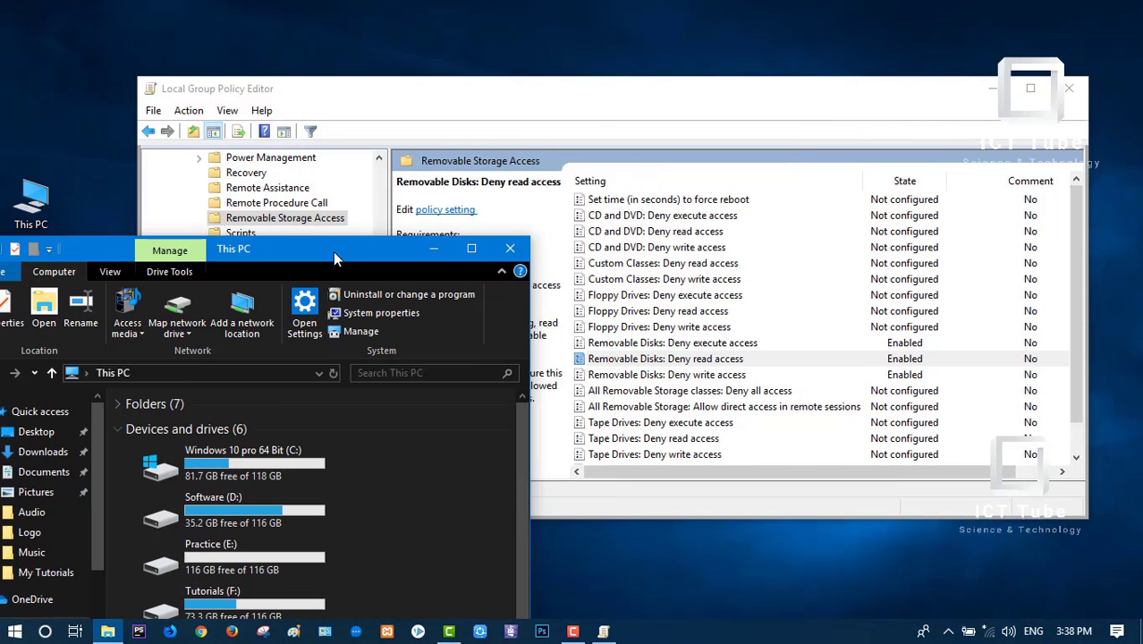
pyautogui.click(712, 69)
pyautogui.click(694, 107)
# Set the "Removable Disks: Deny write access" policy back to Not Configured and apply it
pyautogui.doubleClick(667, 375)
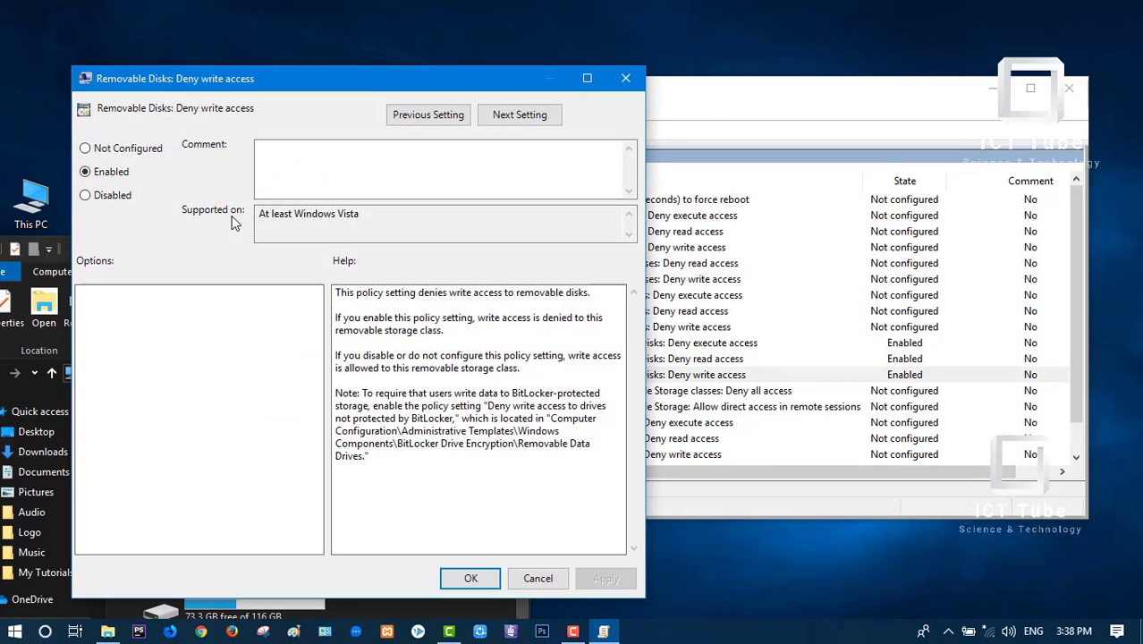
pyautogui.click(85, 147)
pyautogui.click(605, 577)
pyautogui.click(471, 577)
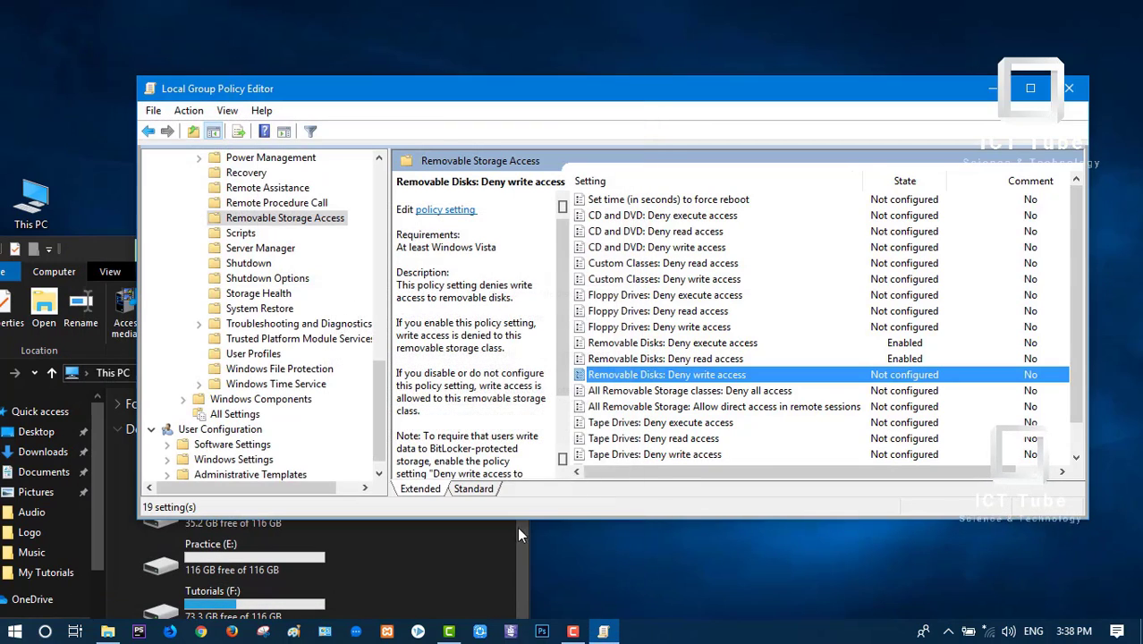
# Set the "Removable Disks: Deny read access" policy back to Not Configured and apply it
pyautogui.doubleClick(677, 359)
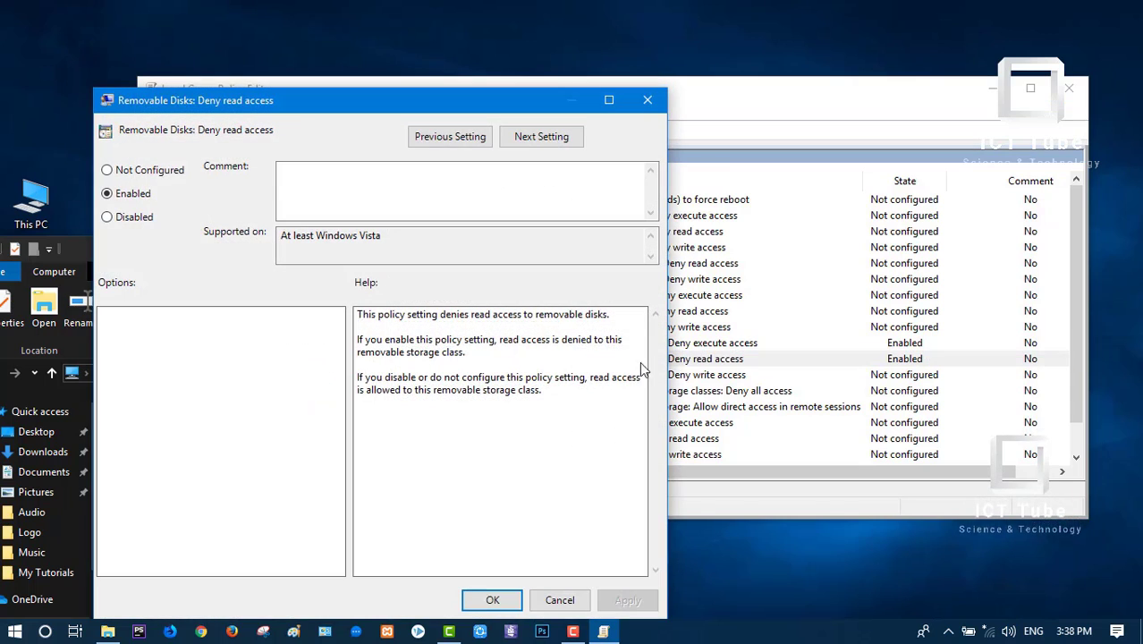
pyautogui.click(143, 172)
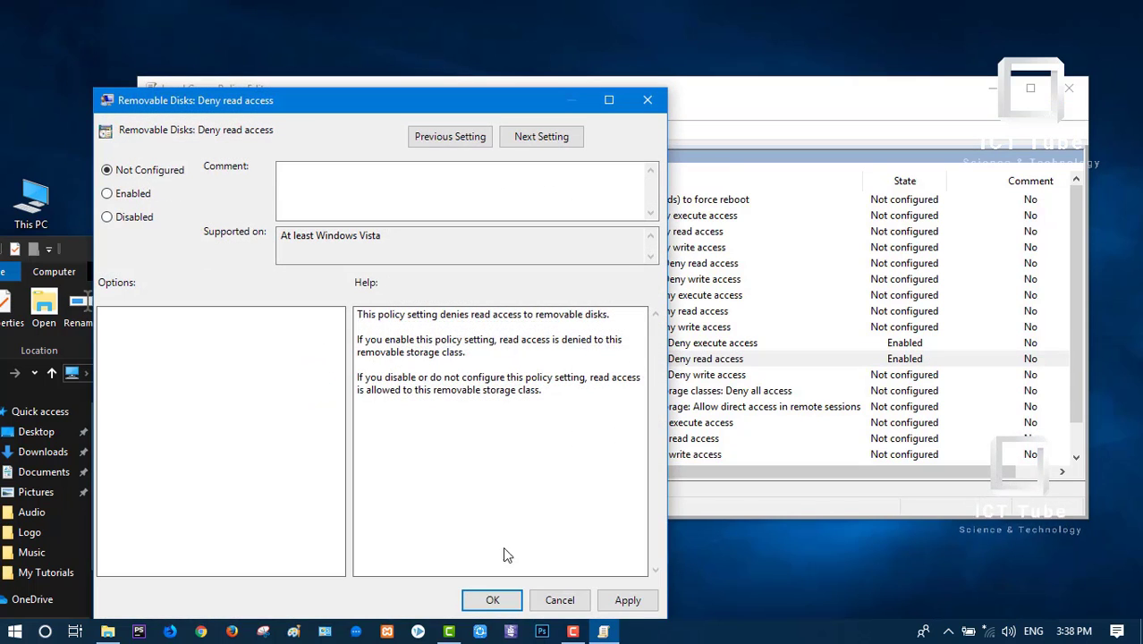
pyautogui.click(617, 601)
pyautogui.click(491, 600)
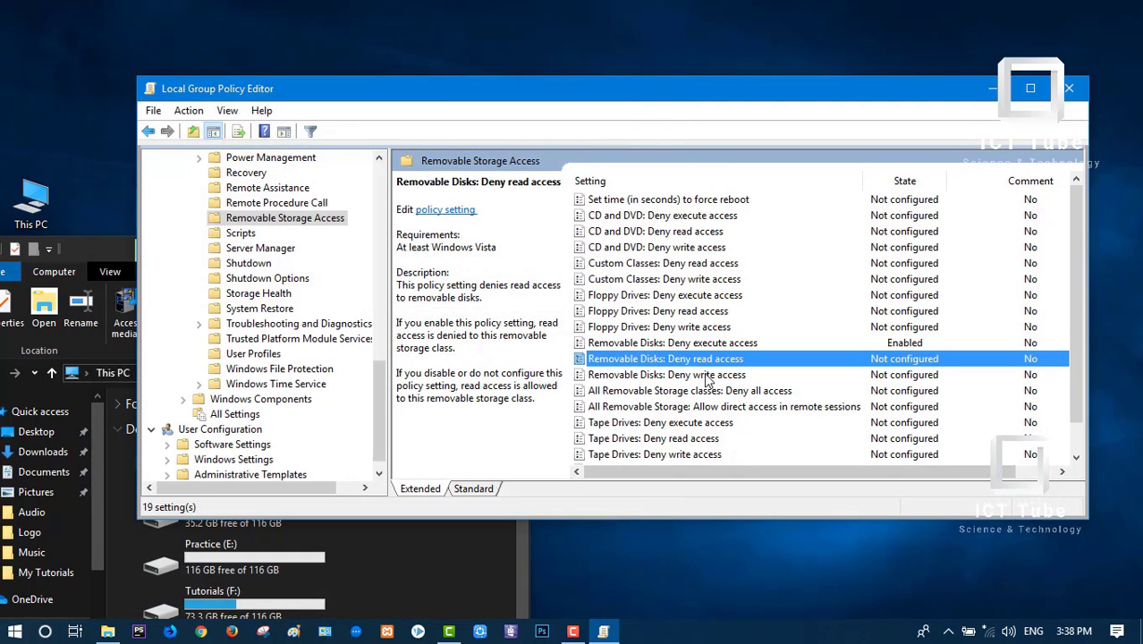
# Set the "Removable Disks: Deny execute access" policy back to Not Configured and save it
pyautogui.click(713, 344)
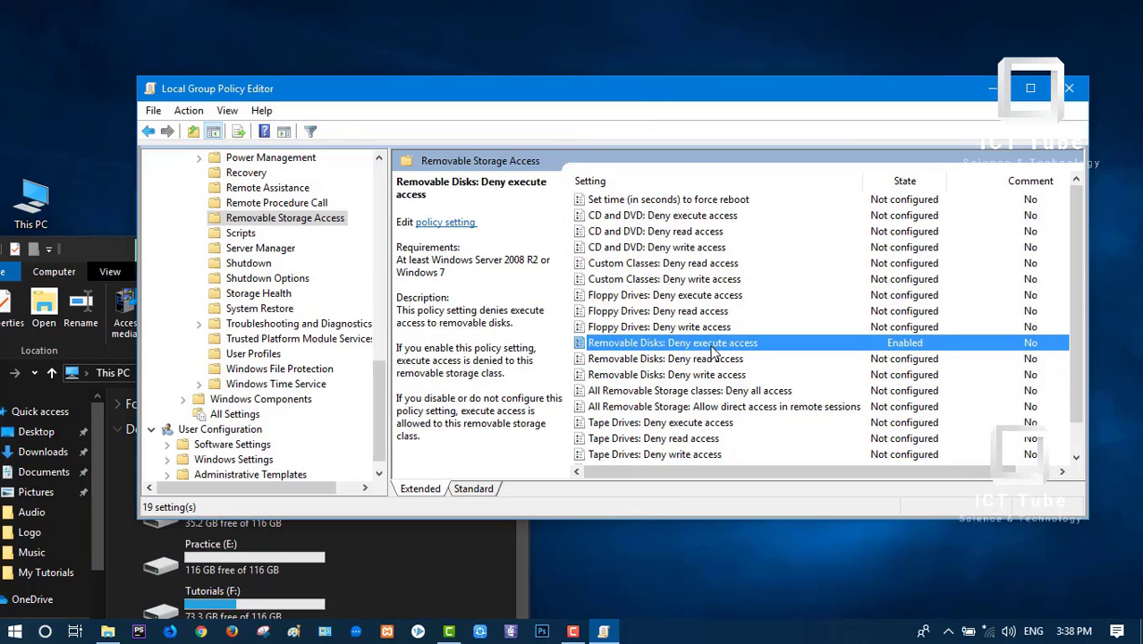
pyautogui.doubleClick(713, 344)
pyautogui.click(179, 193)
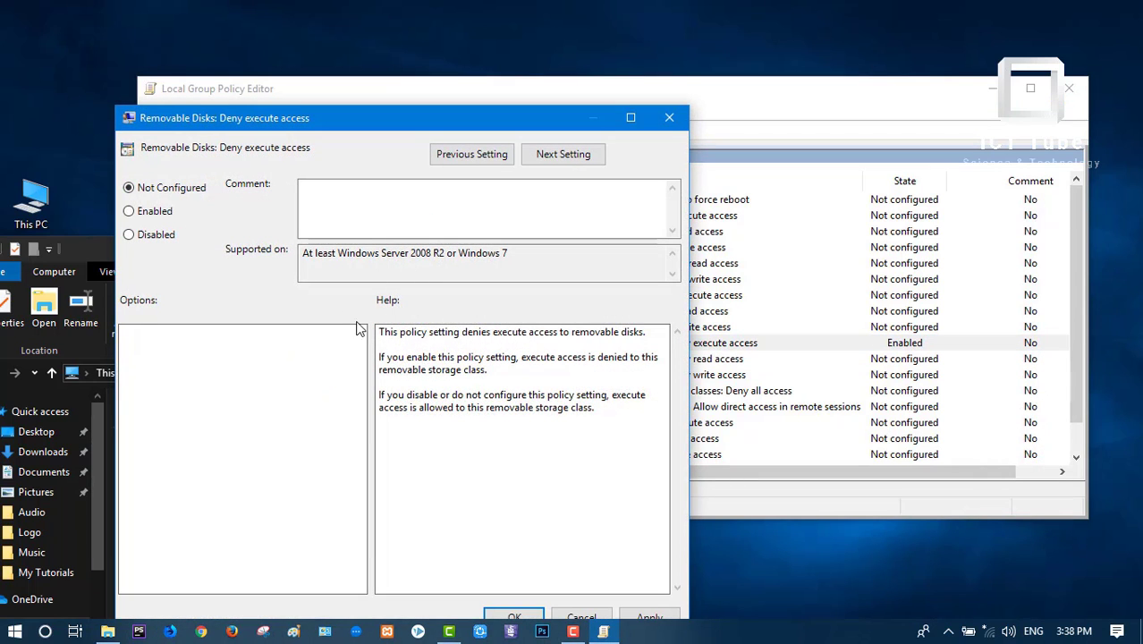
pyautogui.click(514, 616)
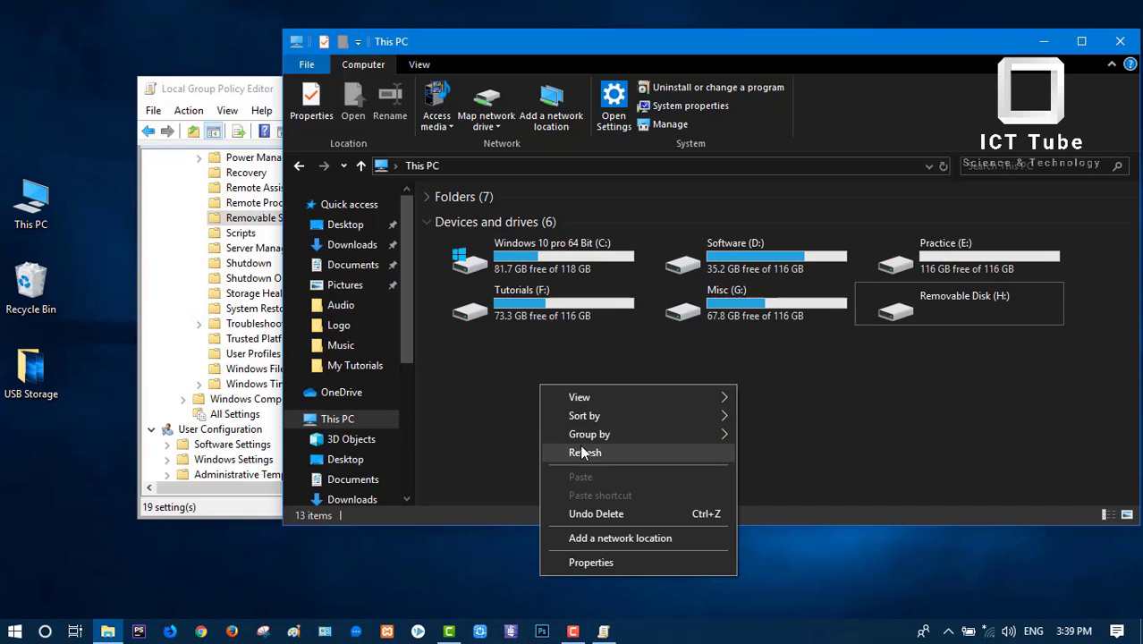
# Refresh This PC and try opening the H: drive, repeating the attempt to test access with the policies unset
pyautogui.click(579, 454)
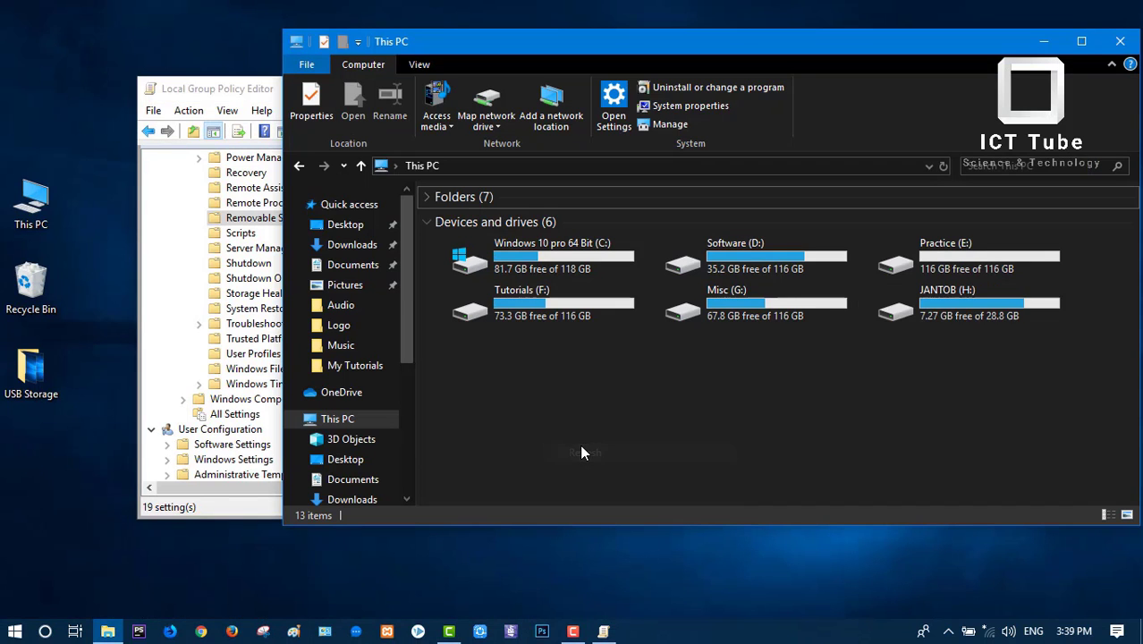
pyautogui.doubleClick(970, 310)
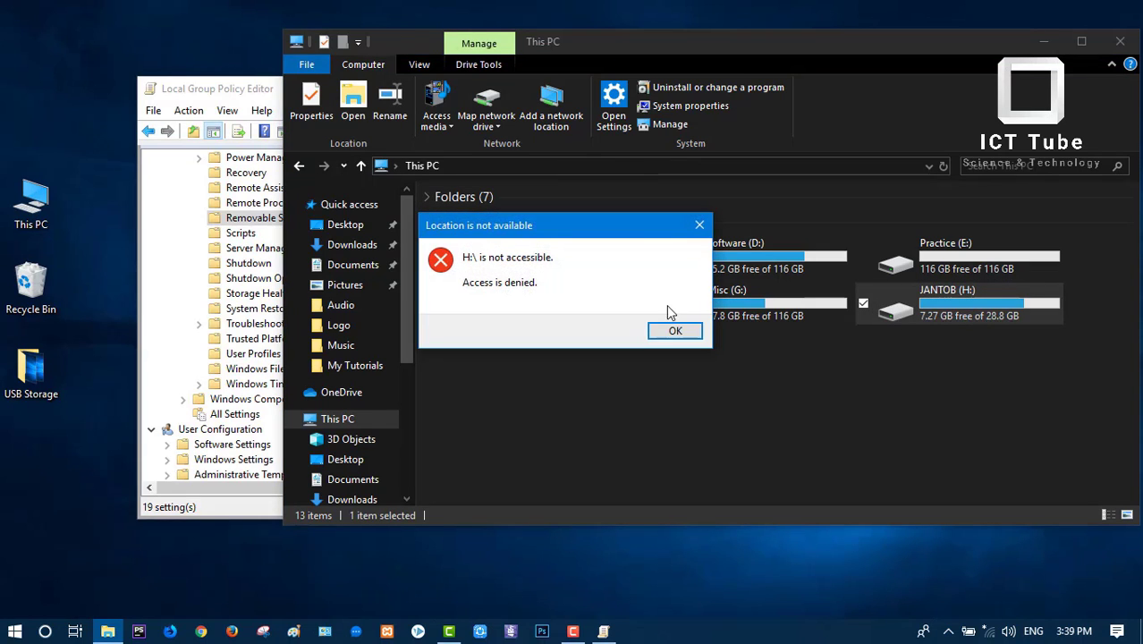
pyautogui.click(675, 331)
pyautogui.moveTo(815, 43); pyautogui.dragTo(652, 49)
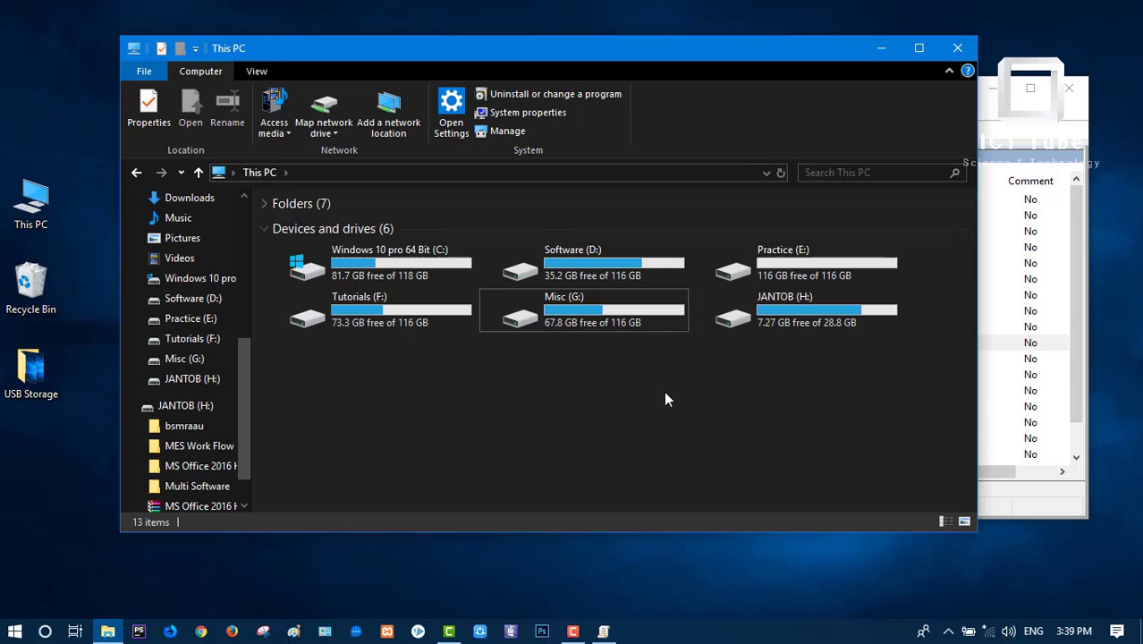
pyautogui.doubleClick(814, 302)
# Close the File Explorer window and refresh the desktop
pyautogui.click(957, 48)
pyautogui.rightClick(709, 13)
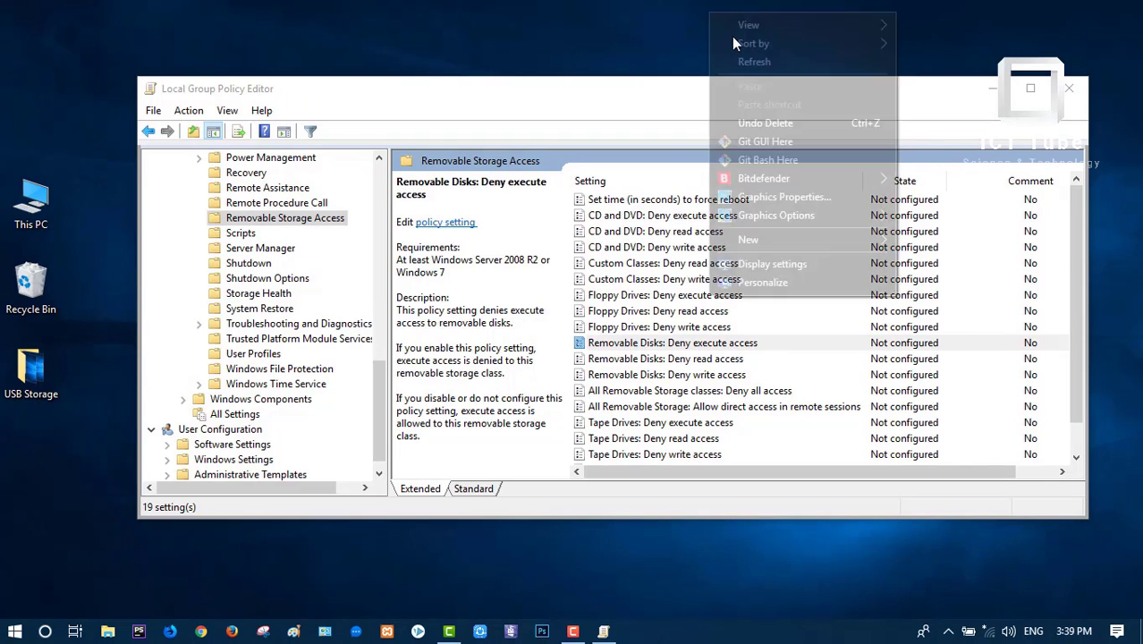
pyautogui.click(750, 63)
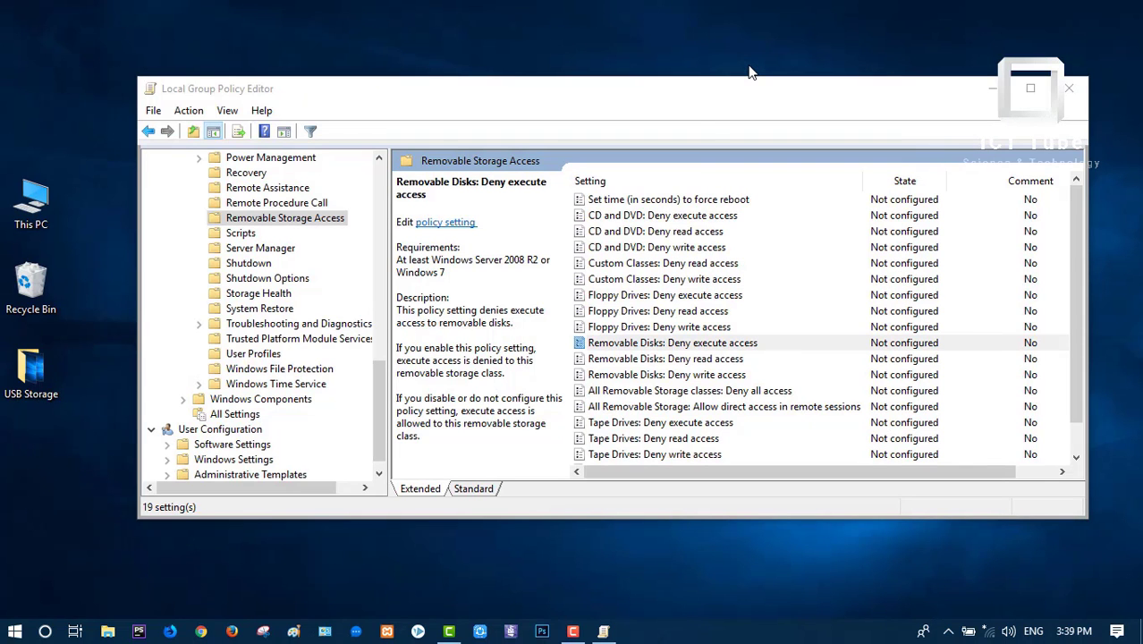